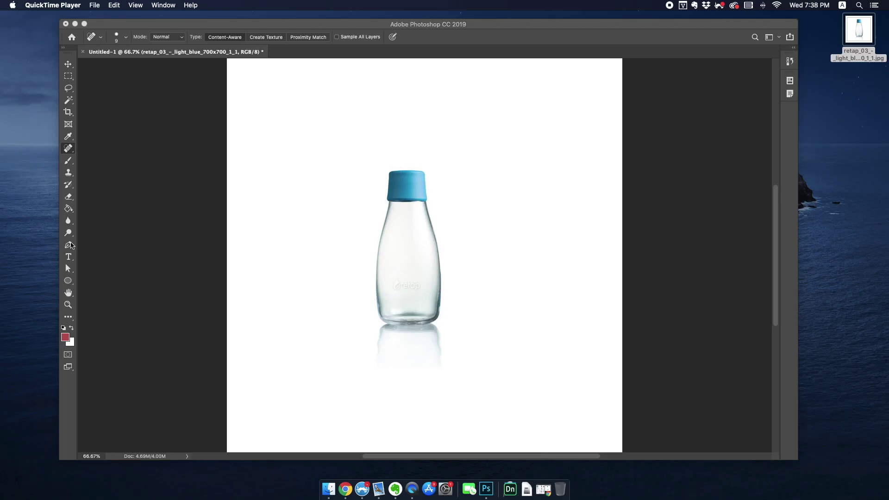
# - Set the Pen tool to Shape mode with no fill
pyautogui.click(70, 245)
pyautogui.click(138, 37)
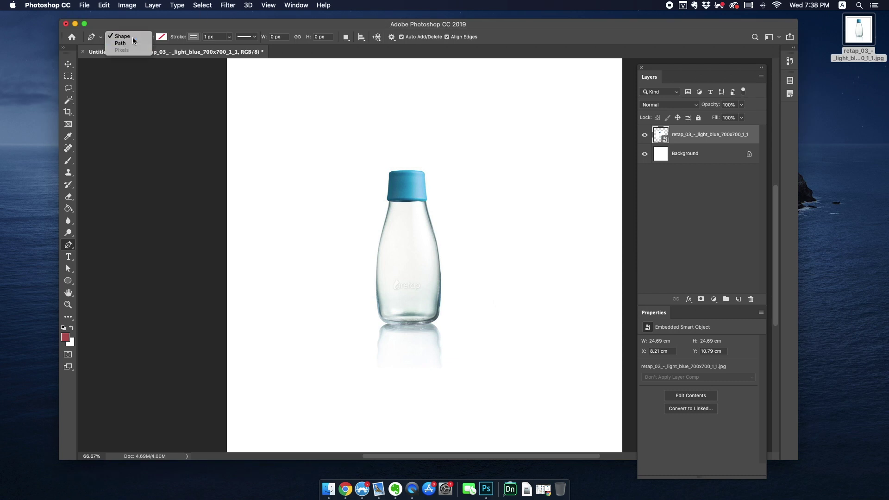
pyautogui.click(124, 37)
pyautogui.click(162, 36)
pyautogui.click(196, 32)
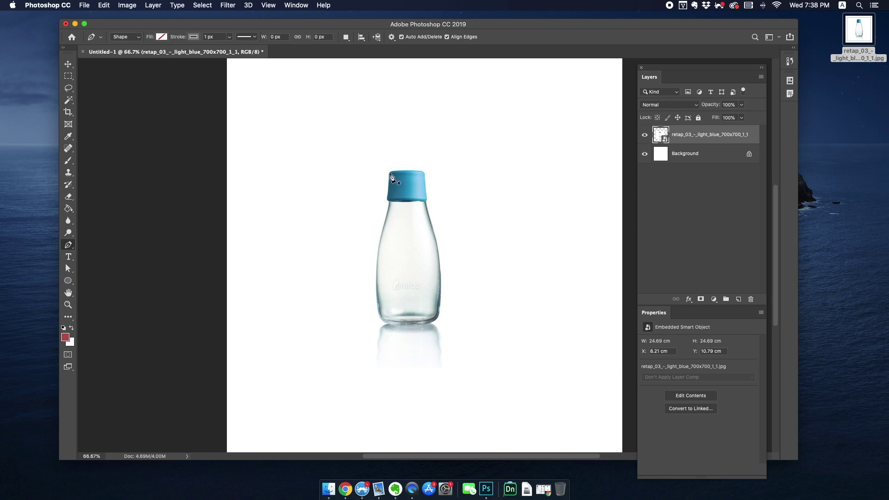
# - Trace the bottle's left edge from the cap top down to the bottom centre
pyautogui.click(391, 174)
pyautogui.click(390, 201)
pyautogui.click(380, 241)
pyautogui.click(378, 304)
pyautogui.click(386, 322)
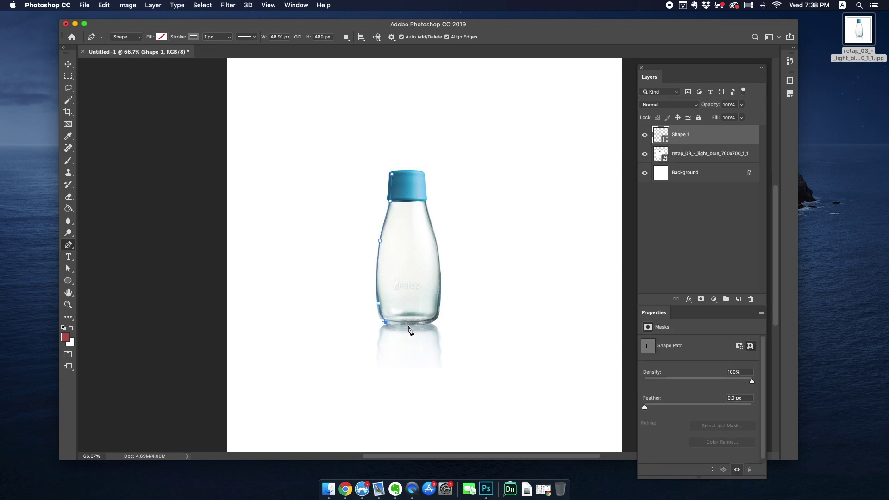
pyautogui.click(408, 326)
# - Fade the bottle photo layer to 15% opacity and zoom to 100%
pyautogui.click(683, 158)
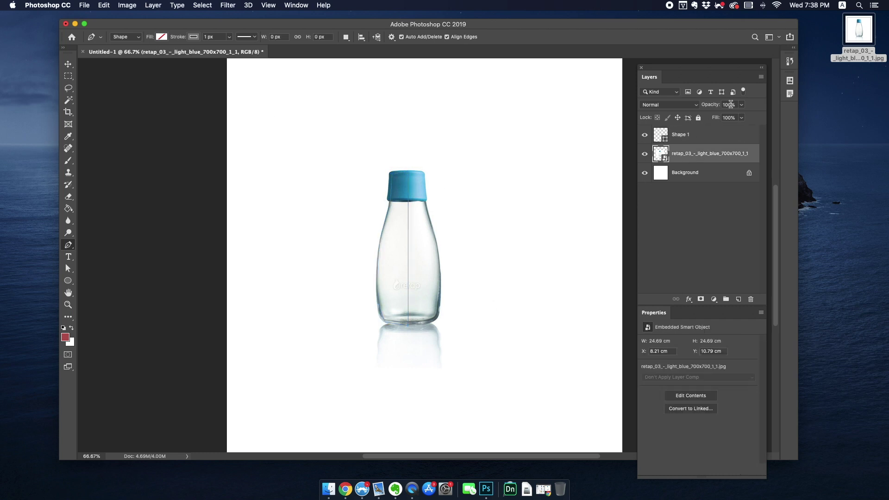
pyautogui.click(740, 105)
pyautogui.moveTo(741, 116); pyautogui.dragTo(703, 116)
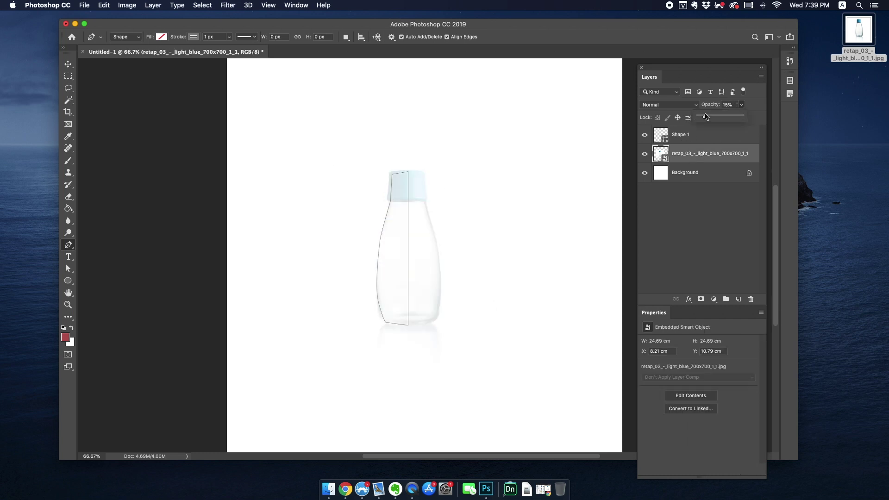
pyautogui.press('super+1')
pyautogui.rightClick(69, 248)
pyautogui.click(73, 271)
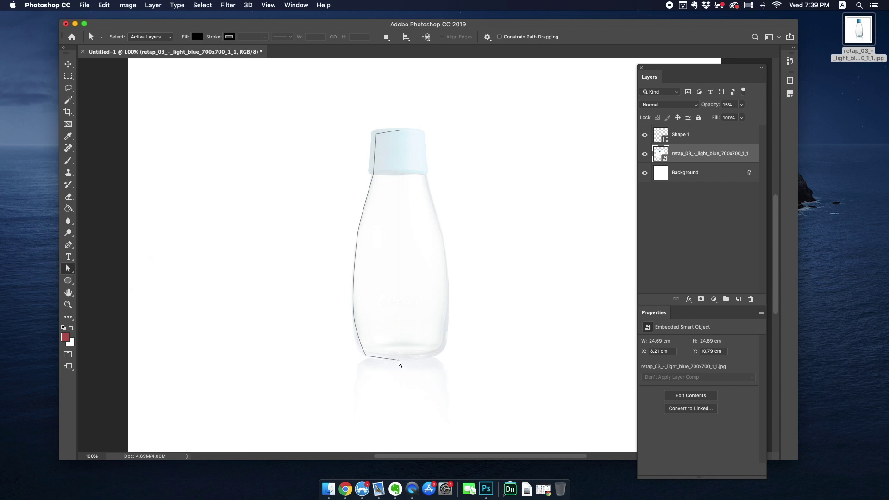
# - Nudge Shape 1's top-left and bottom-left anchors onto the cap edge and bottle base
pyautogui.click(685, 135)
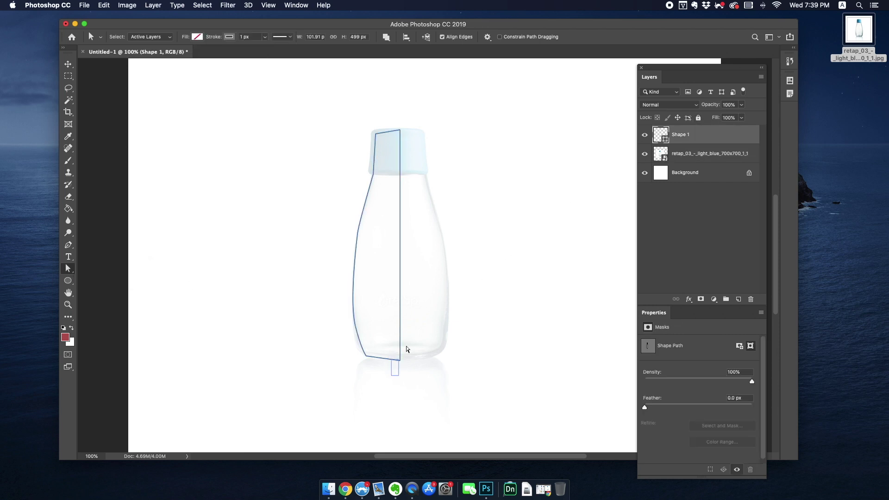
pyautogui.click(402, 359)
pyautogui.moveTo(376, 134); pyautogui.dragTo(375, 131)
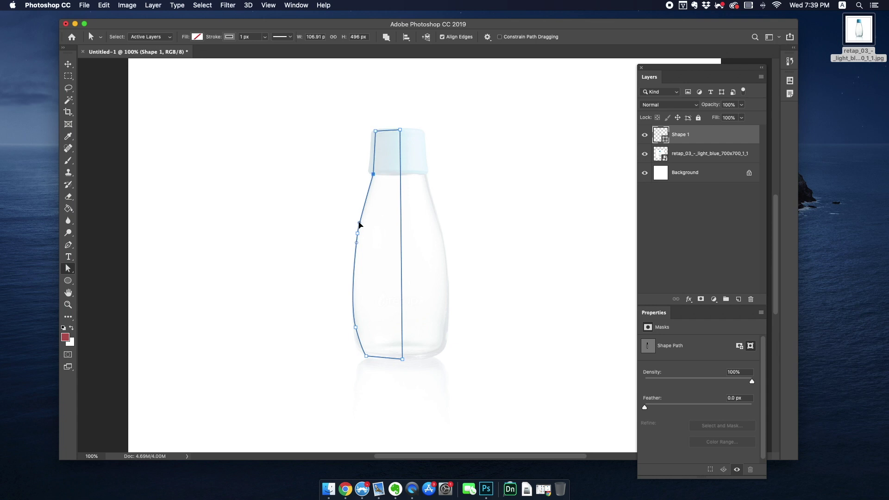
pyautogui.moveTo(367, 357); pyautogui.dragTo(368, 358)
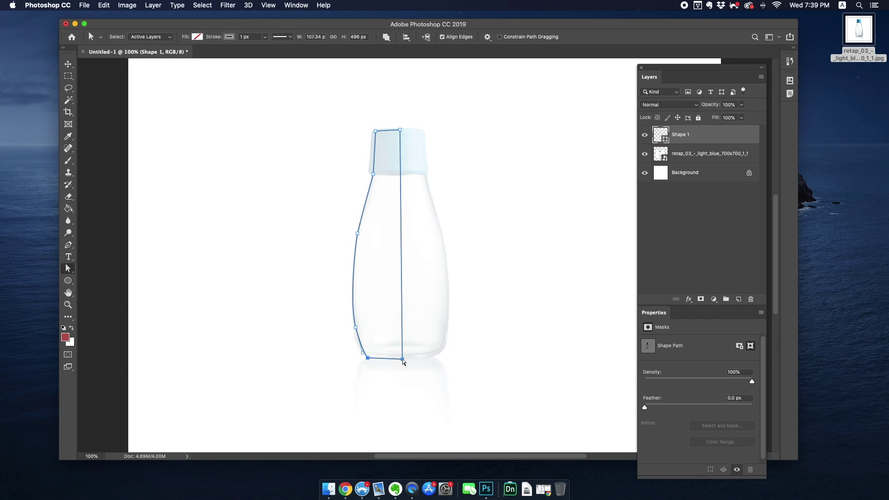
pyautogui.click(399, 185)
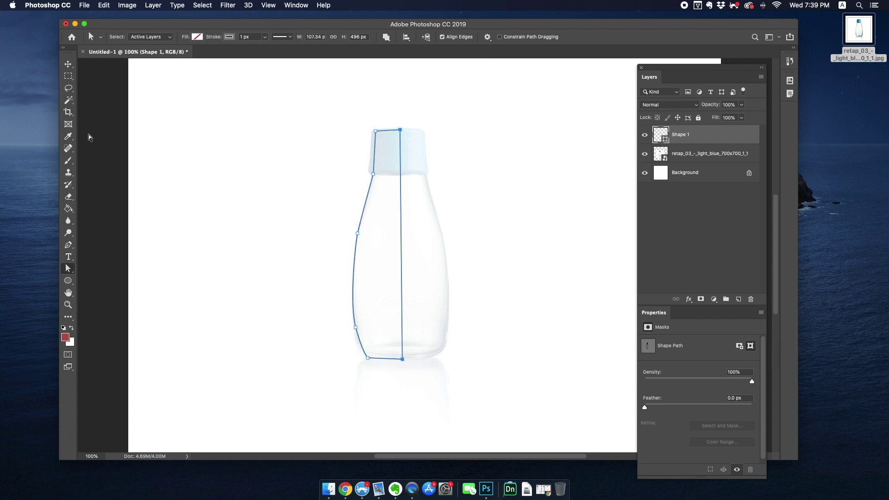
pyautogui.click(345, 109)
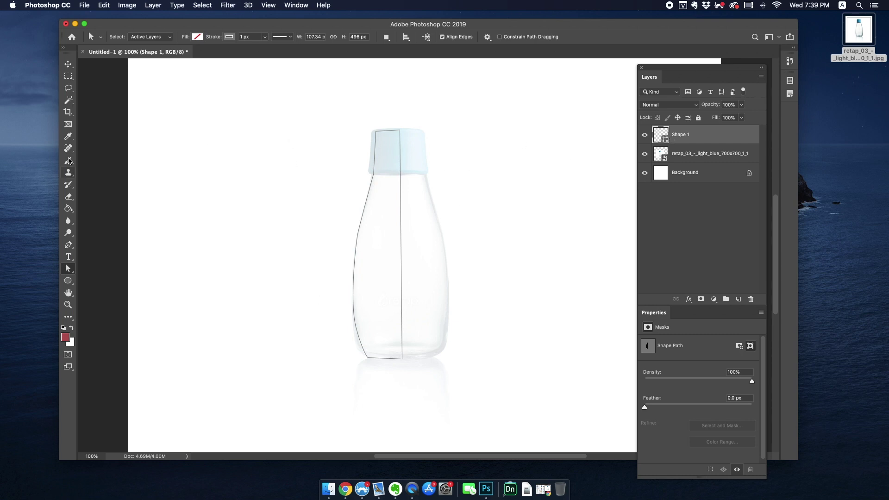
# - Trace the cap's left half with the Pen as a second curved shape
pyautogui.click(69, 245)
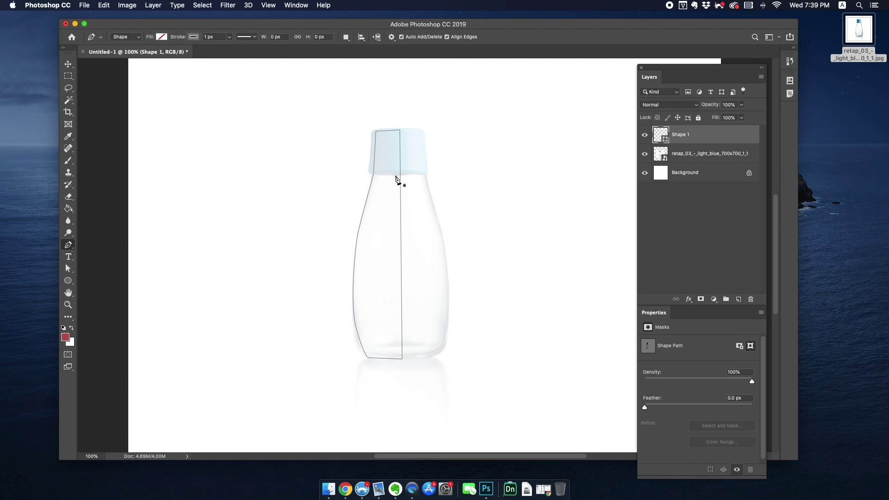
pyautogui.click(396, 175)
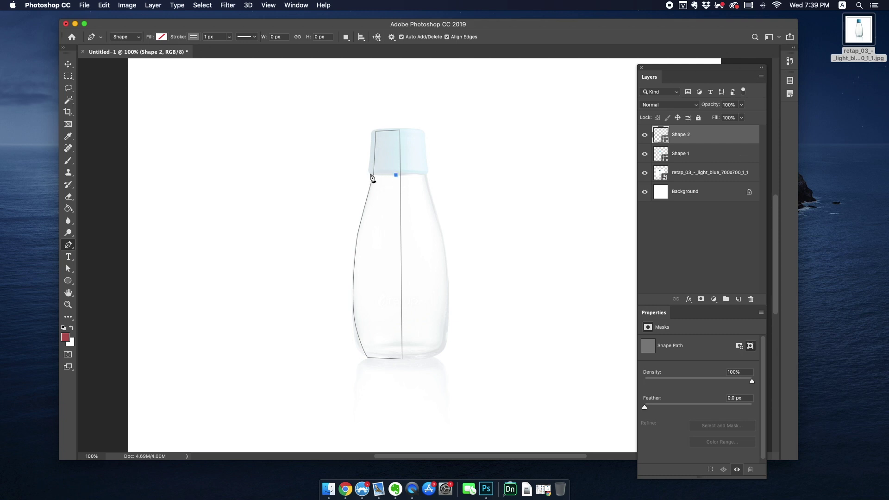
pyautogui.moveTo(372, 174); pyautogui.dragTo(371, 155)
pyautogui.click(372, 130)
pyautogui.click(396, 130)
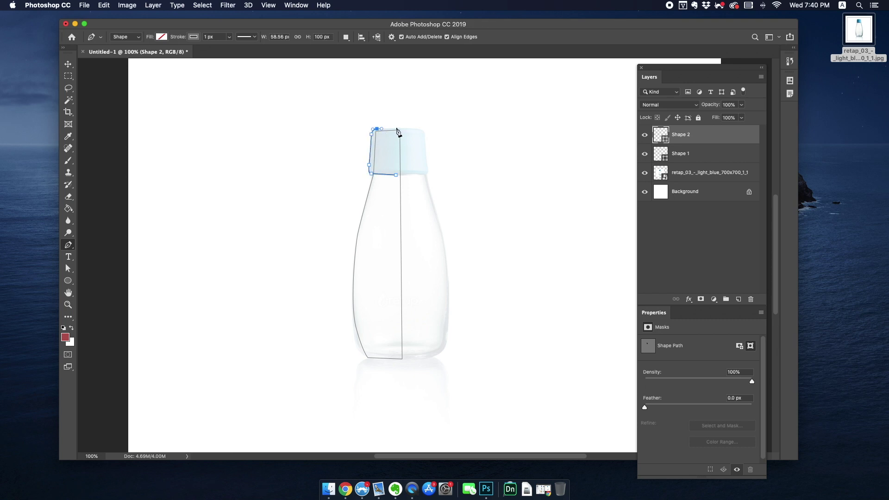
# - Rename the shape layers to Cap and Bottle
pyautogui.click(397, 175)
pyautogui.press('v')
pyautogui.doubleClick(681, 135)
pyautogui.write('Cap')
pyautogui.doubleClick(681, 153)
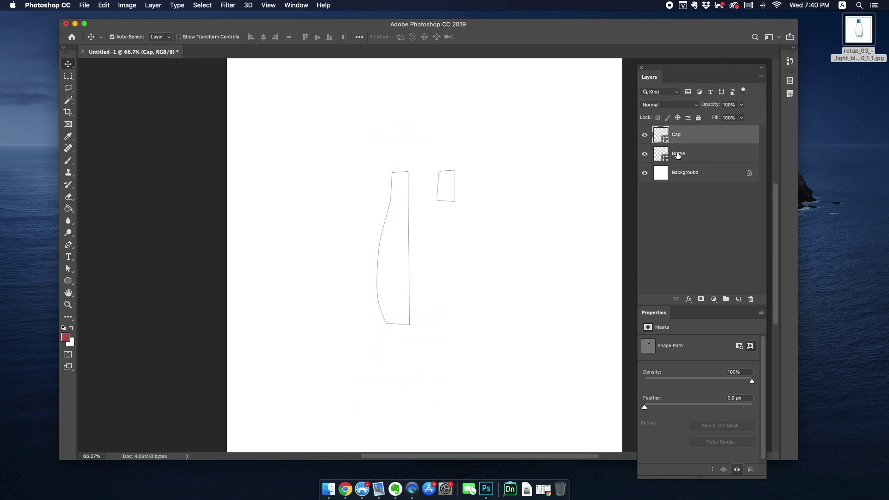
# - Extrude the Bottle outline into a 3D object in the 3D workspace
pyautogui.click(246, 5)
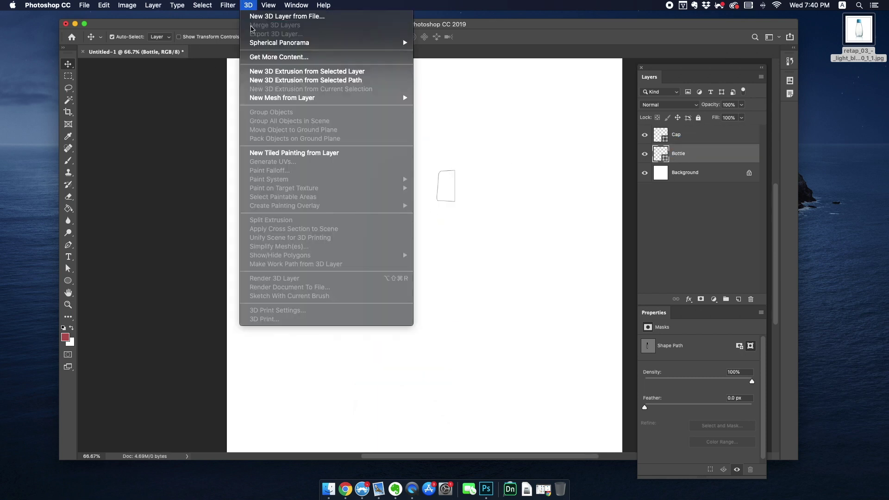
pyautogui.click(260, 82)
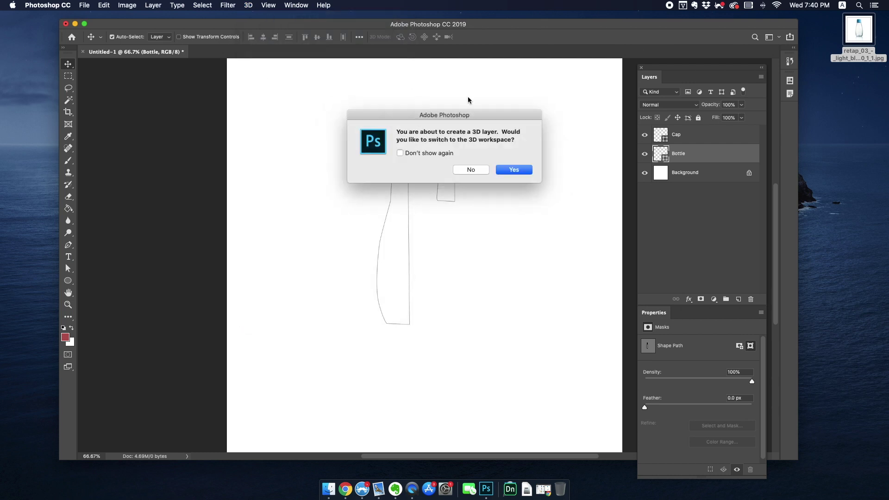
pyautogui.click(464, 170)
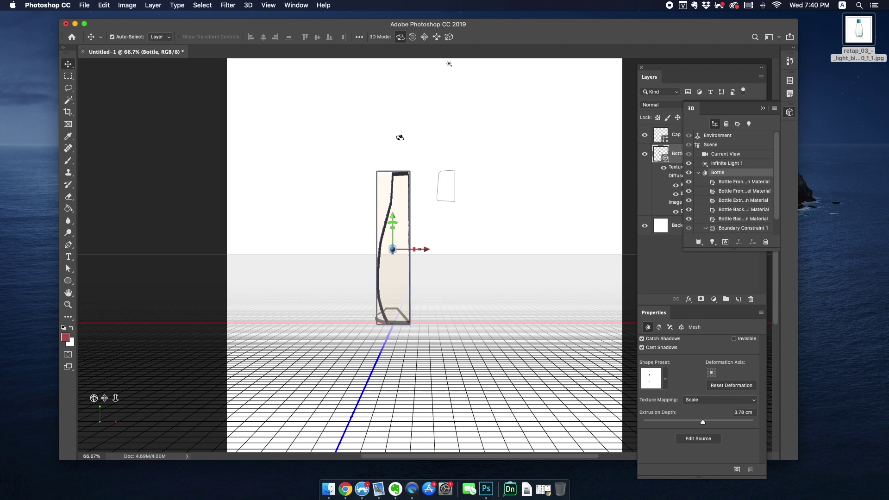
pyautogui.moveTo(705, 109); pyautogui.dragTo(789, 138)
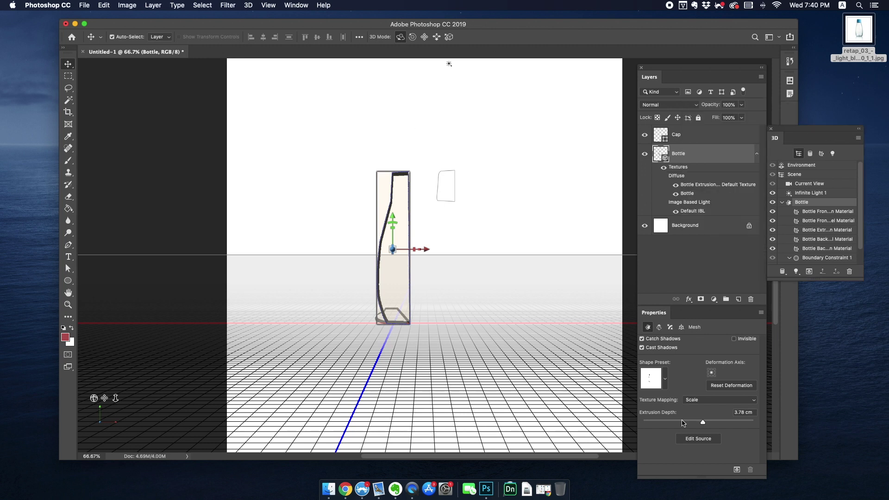
pyautogui.moveTo(657, 315); pyautogui.dragTo(483, 171)
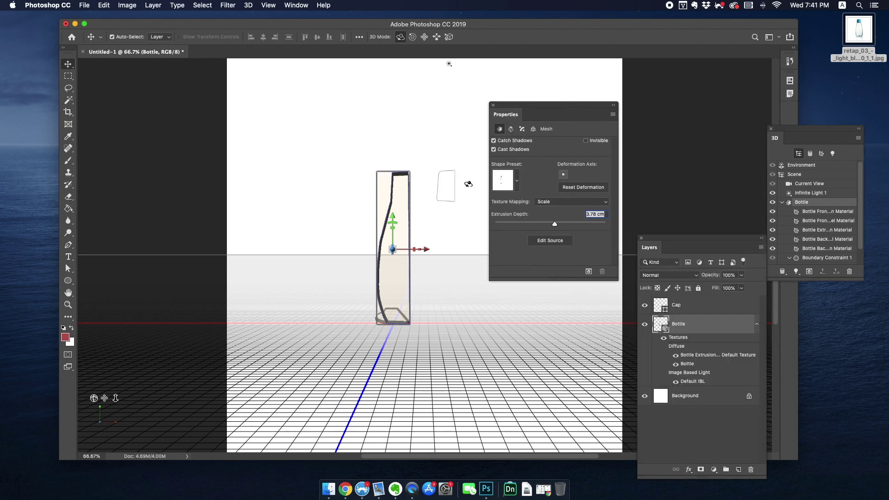
# - Apply a revolve shape preset and reduce extrusion depth to -1.1 cm
pyautogui.click(518, 181)
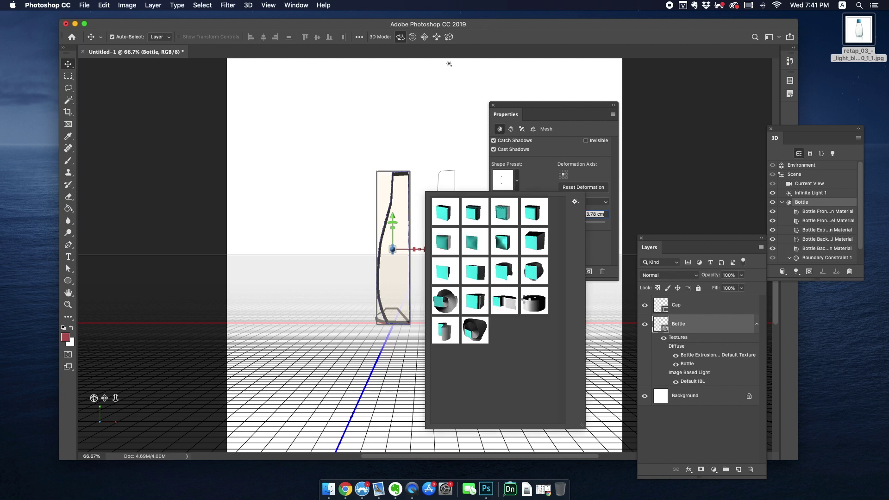
pyautogui.click(526, 301)
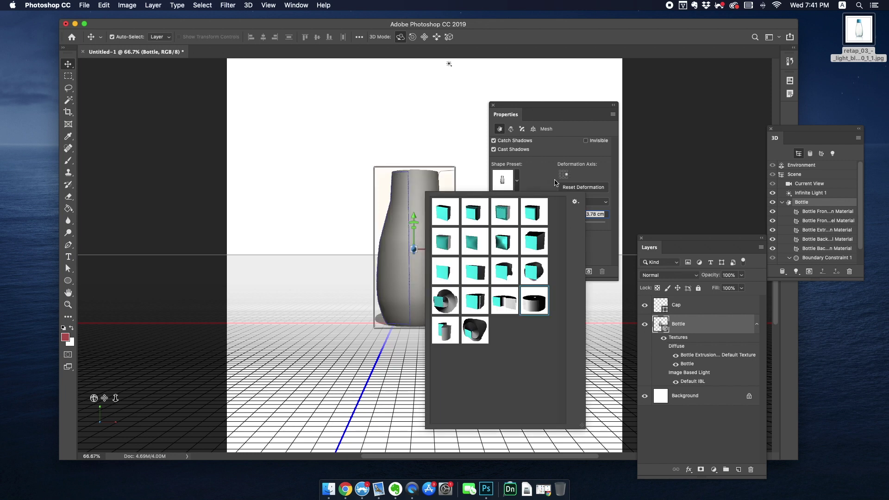
pyautogui.click(556, 183)
pyautogui.moveTo(556, 221); pyautogui.dragTo(549, 223)
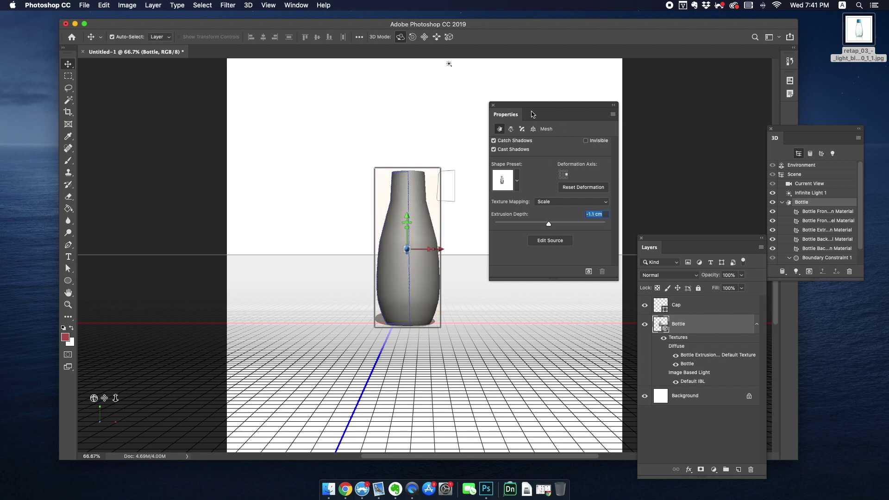
pyautogui.click(493, 107)
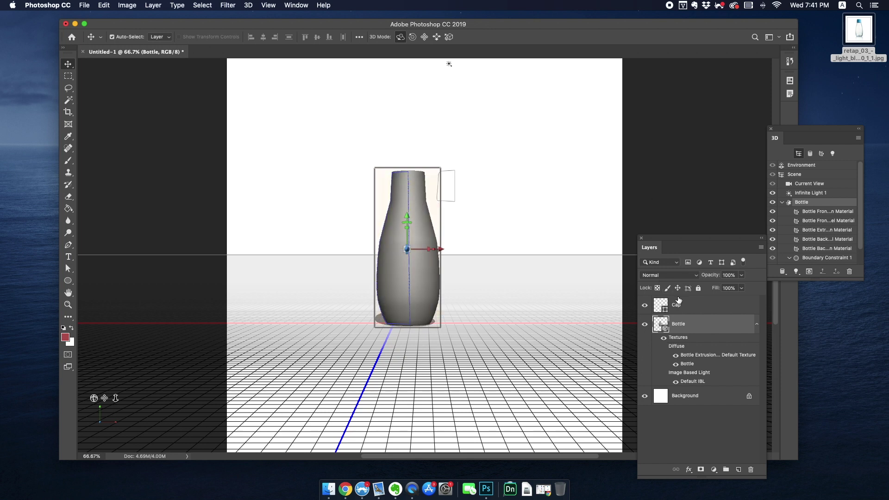
pyautogui.click(681, 304)
# - Extrude the Cap outline in 3D, merge it with Bottle, and view from above
pyautogui.click(249, 5)
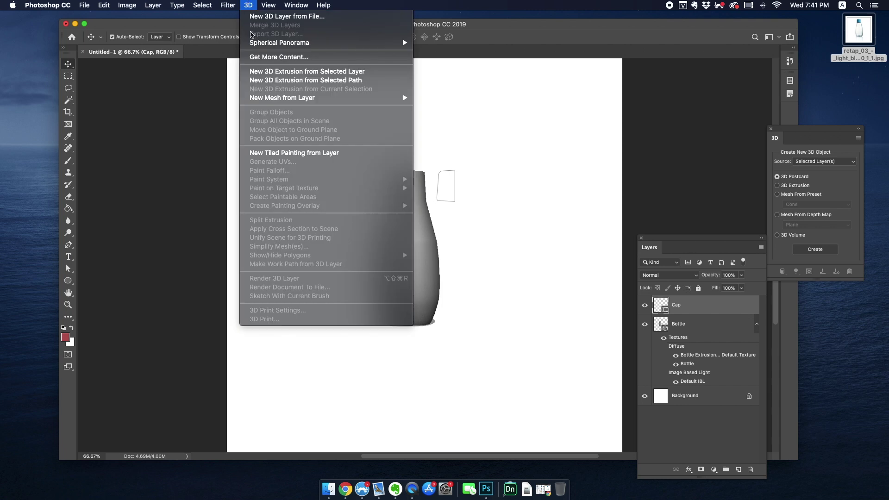
pyautogui.click(353, 80)
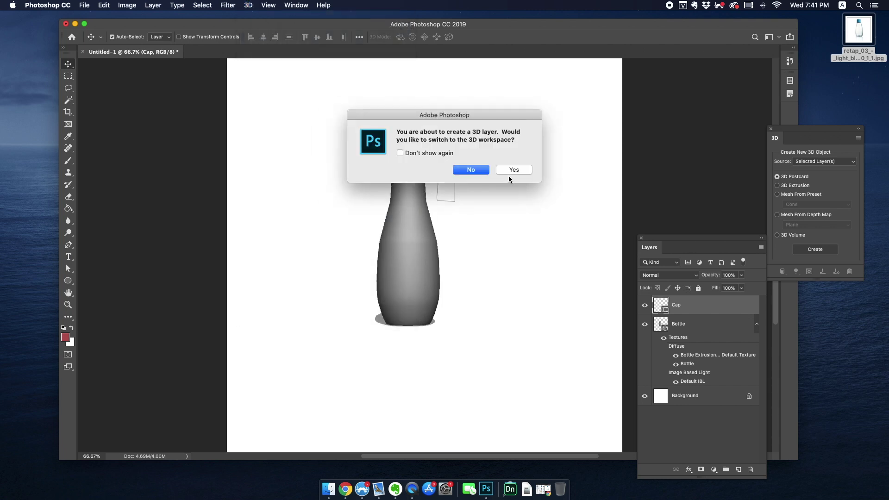
pyautogui.click(485, 170)
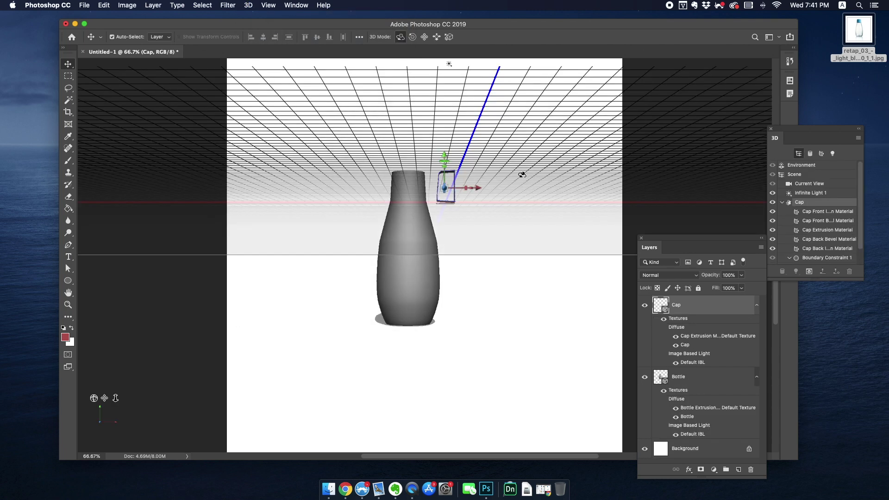
pyautogui.press('super+e')
pyautogui.moveTo(513, 252); pyautogui.dragTo(457, 220)
# - Export the bottle 3D layer in Wavefront|OBJ format
pyautogui.click(249, 5)
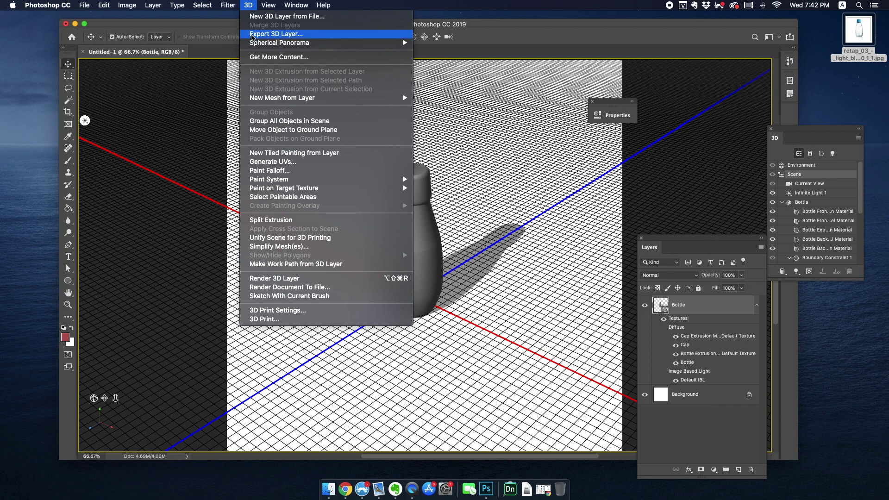
pyautogui.click(252, 35)
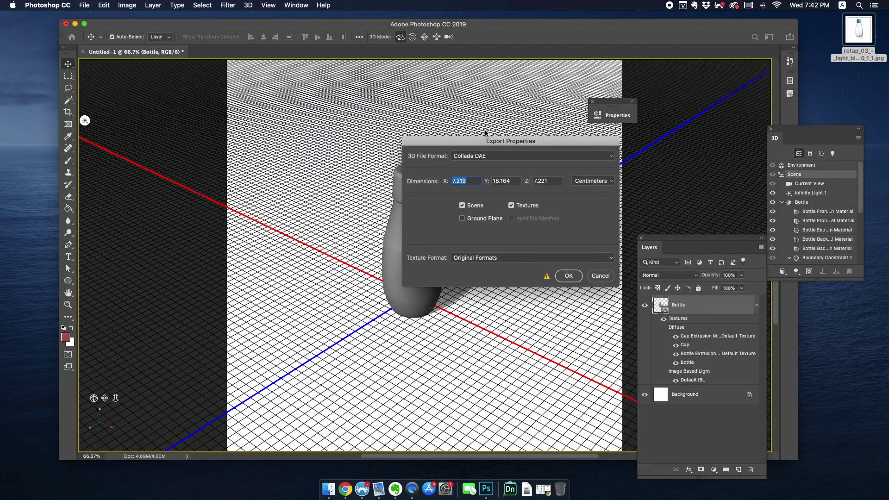
pyautogui.moveTo(468, 141); pyautogui.dragTo(548, 138)
pyautogui.click(571, 157)
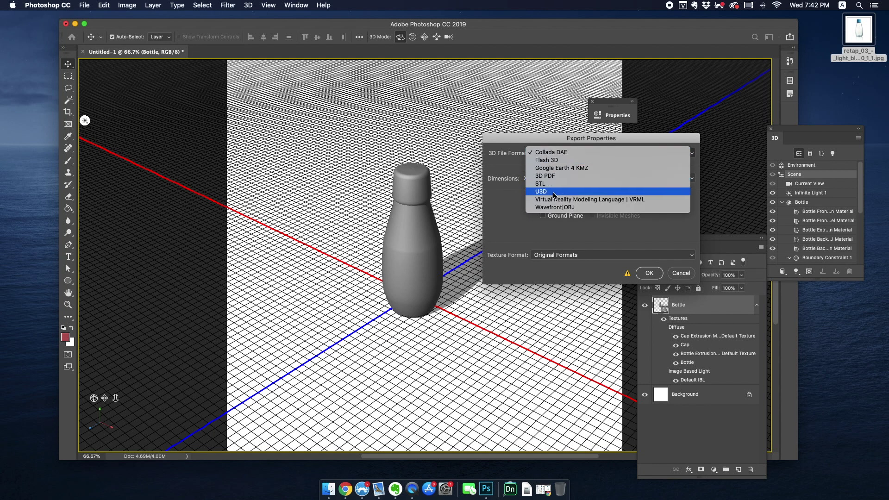
pyautogui.click(551, 206)
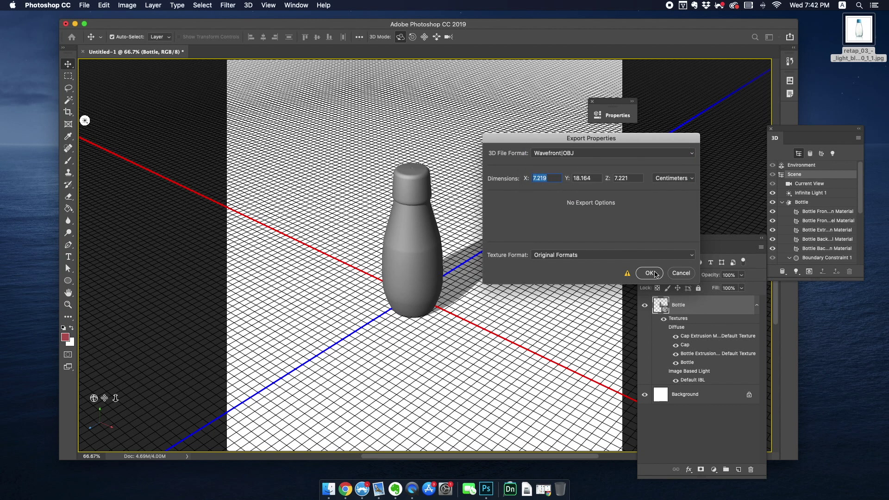
pyautogui.click(655, 273)
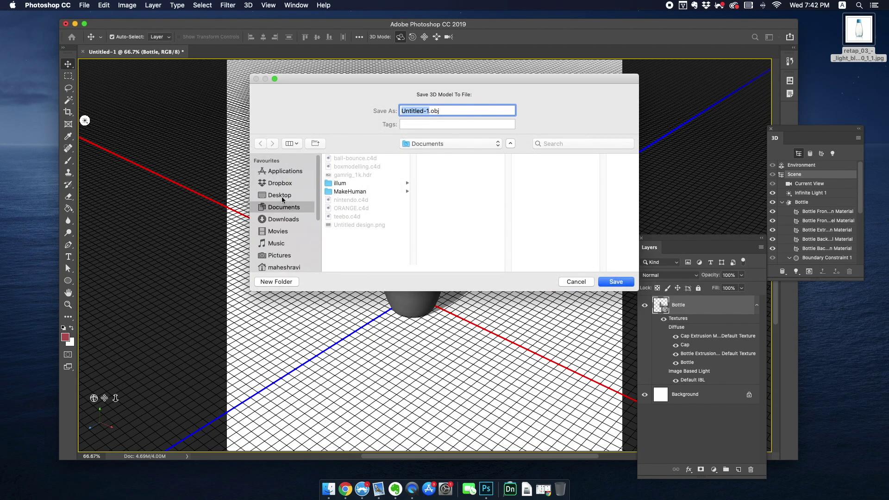
# - Save the OBJ model into a new Bottle folder on the Desktop
pyautogui.click(281, 196)
pyautogui.click(276, 282)
pyautogui.write('Bottle')
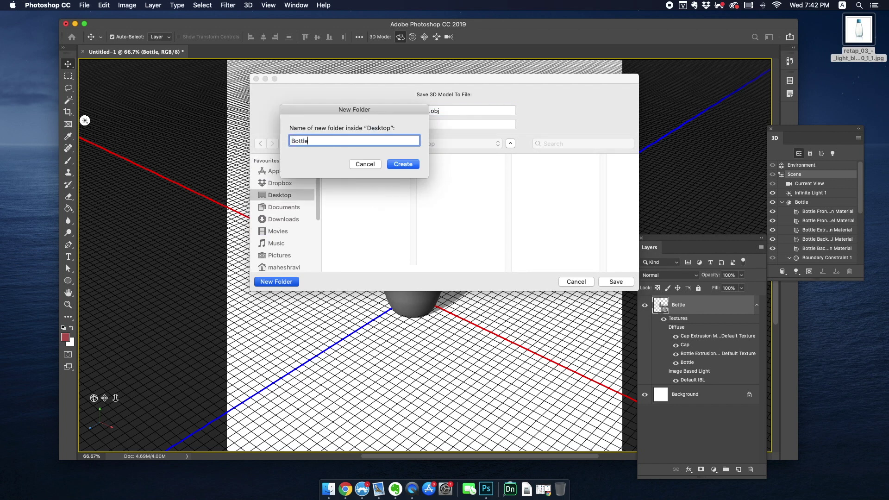
pyautogui.press('Return')
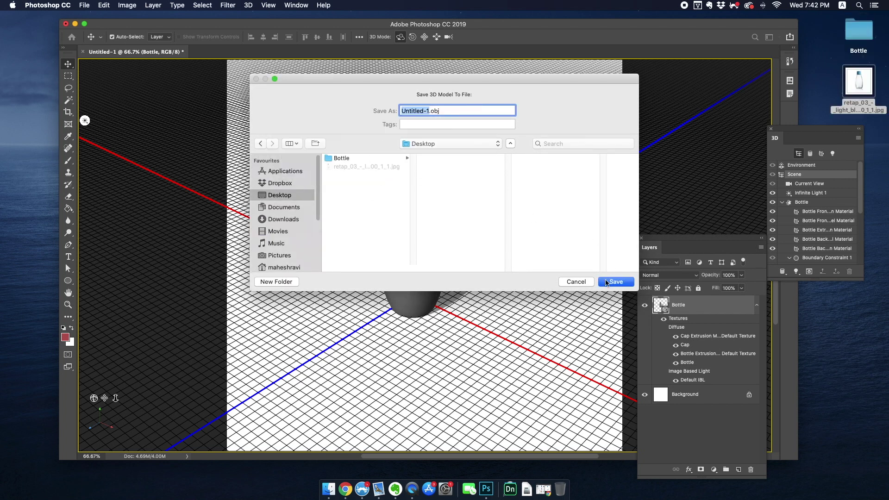
pyautogui.click(351, 157)
pyautogui.click(614, 281)
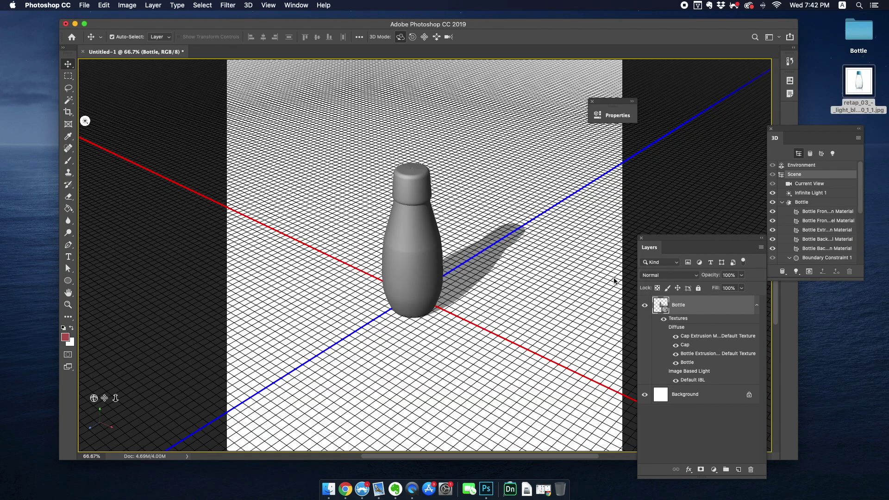
# - Close the document without saving, check the Bottle folder, and launch Adobe Dimension
pyautogui.click(66, 25)
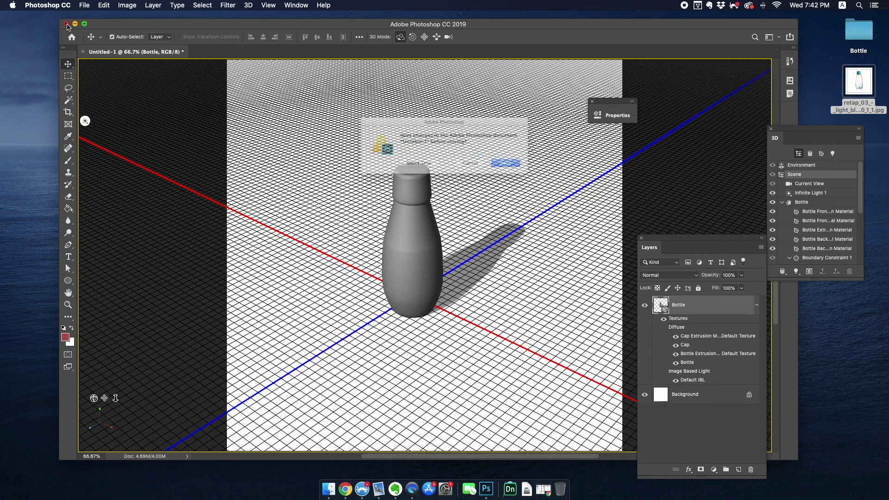
pyautogui.click(401, 166)
pyautogui.click(883, 67)
pyautogui.doubleClick(859, 30)
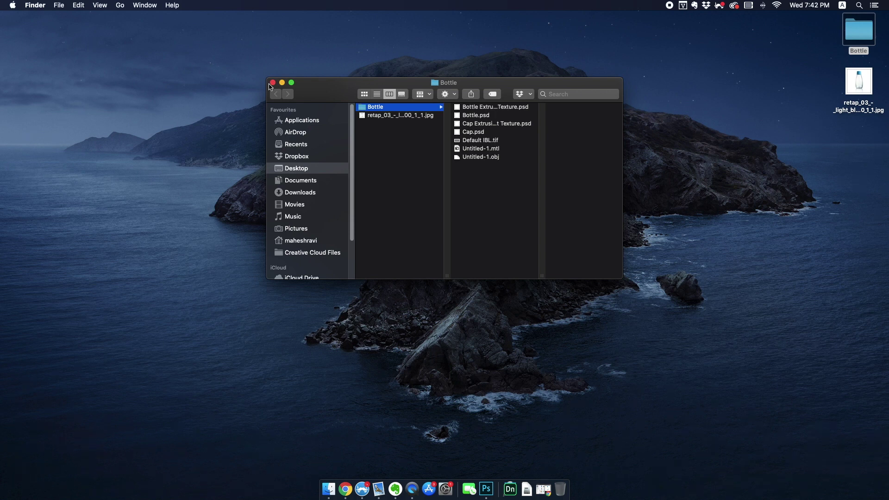
pyautogui.click(272, 84)
pyautogui.click(510, 490)
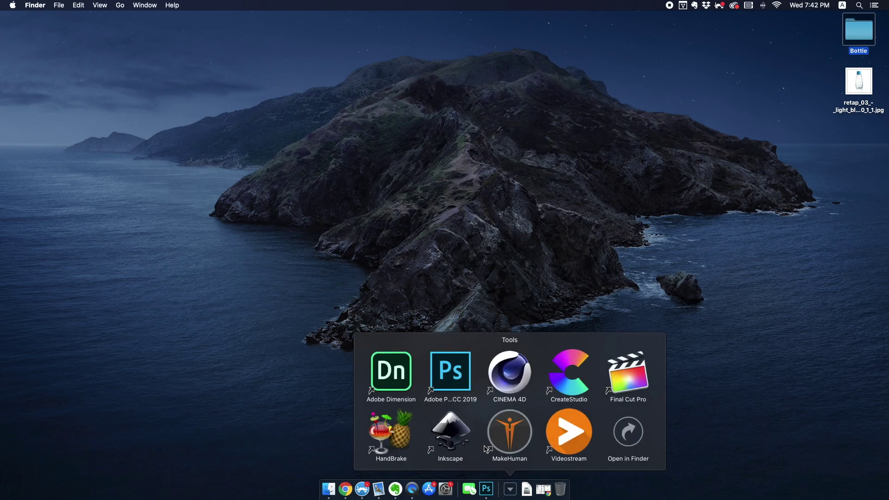
pyautogui.click(389, 369)
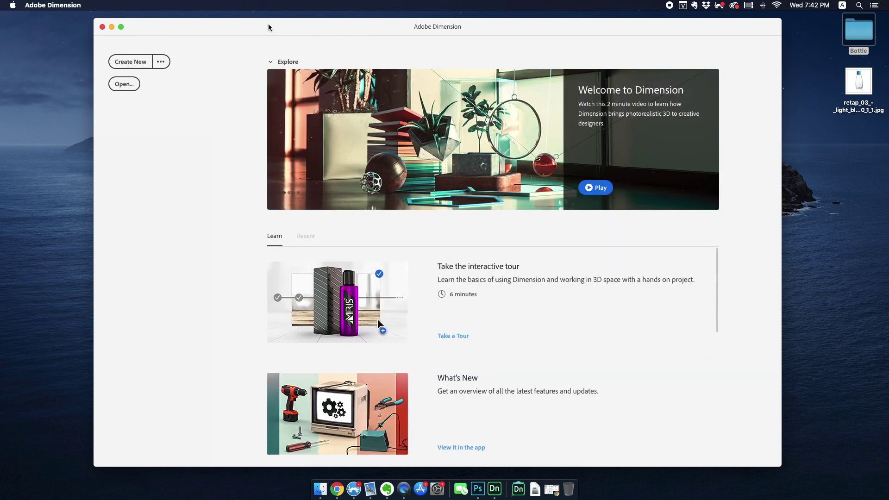
# - Create a new design and import Desktop/Bottle/Untitled-1.obj
pyautogui.click(131, 61)
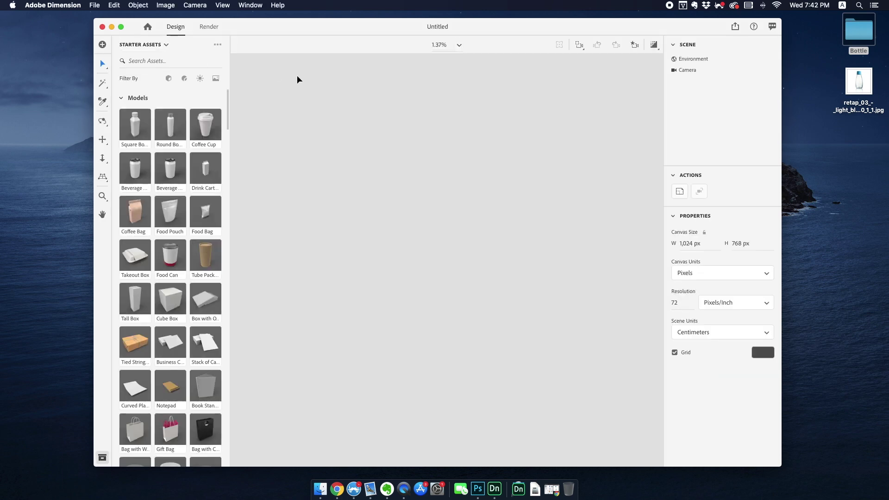
pyautogui.click(99, 5)
pyautogui.moveTo(105, 112)
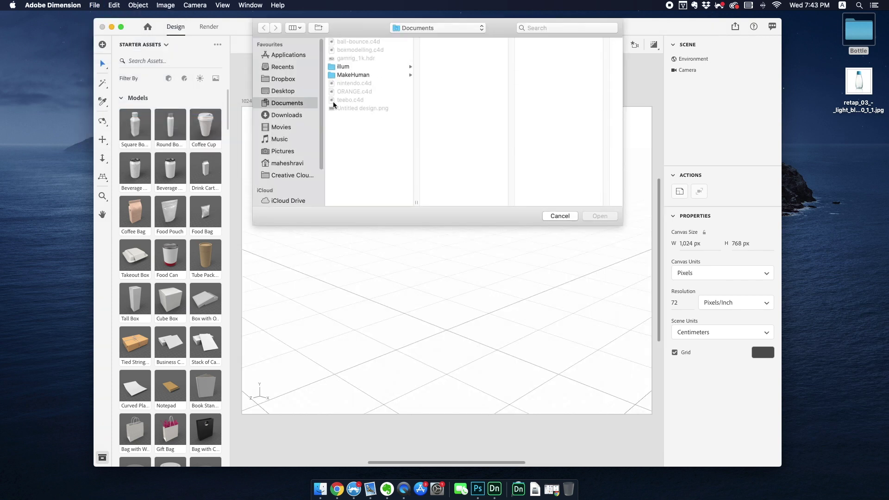
pyautogui.click(270, 91)
pyautogui.click(362, 42)
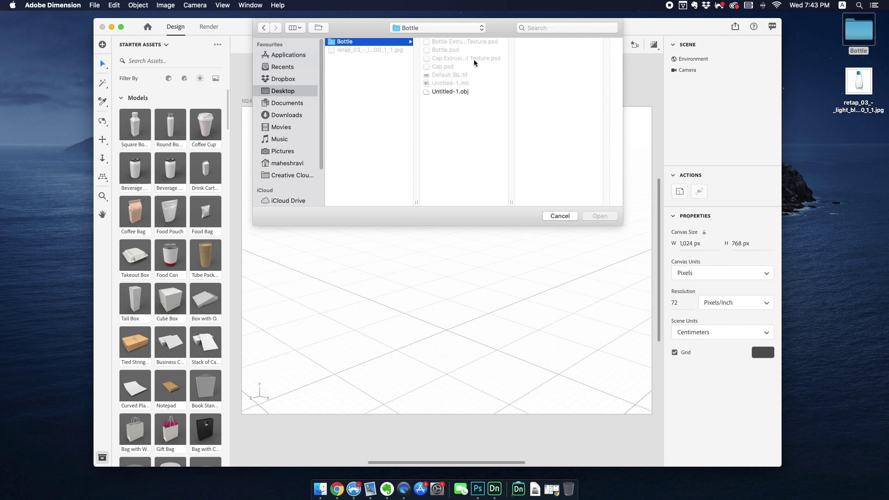
pyautogui.click(459, 90)
pyautogui.click(602, 217)
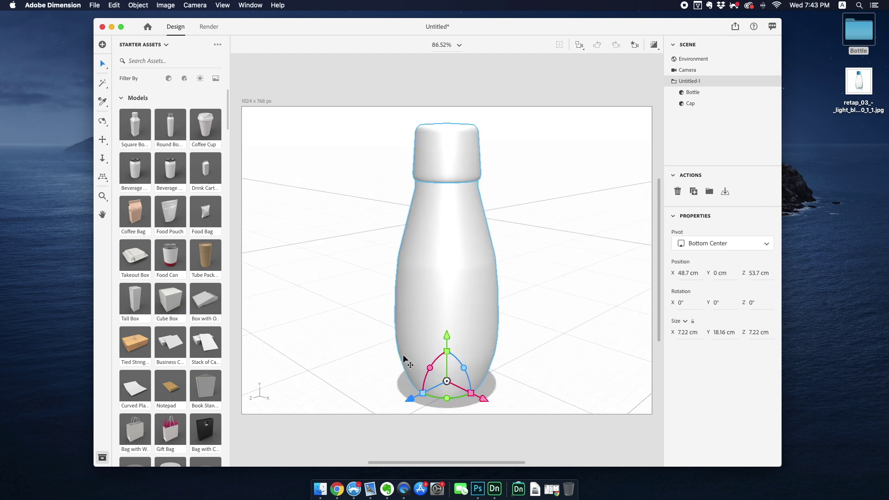
pyautogui.click(328, 179)
# - Select the cap part and apply the Silver Glossy material to it
pyautogui.click(454, 202)
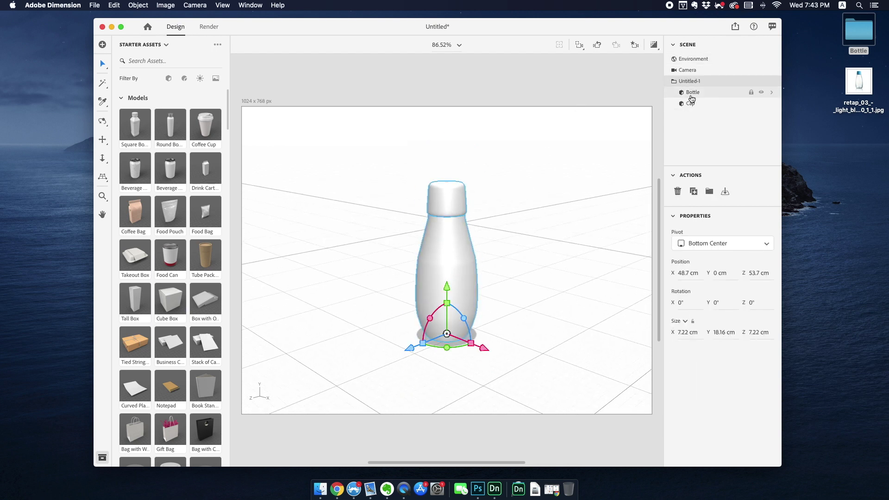
pyautogui.click(691, 105)
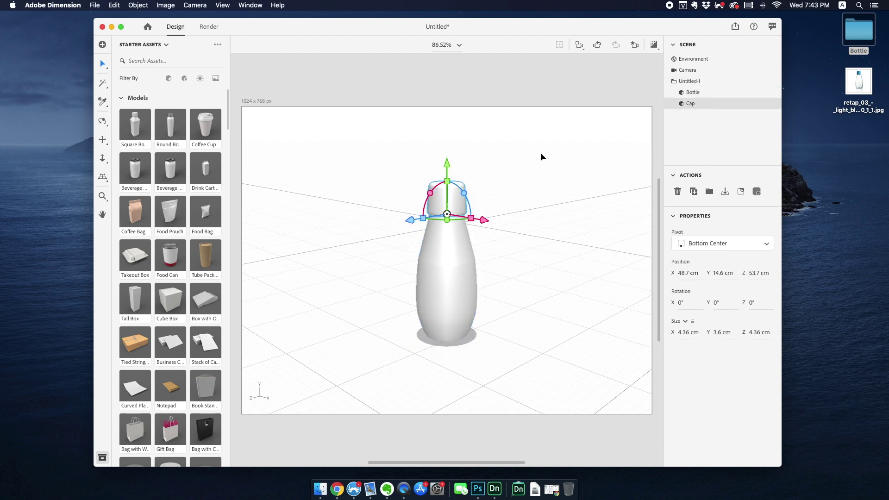
pyautogui.click(693, 92)
pyautogui.click(692, 105)
pyautogui.click(184, 78)
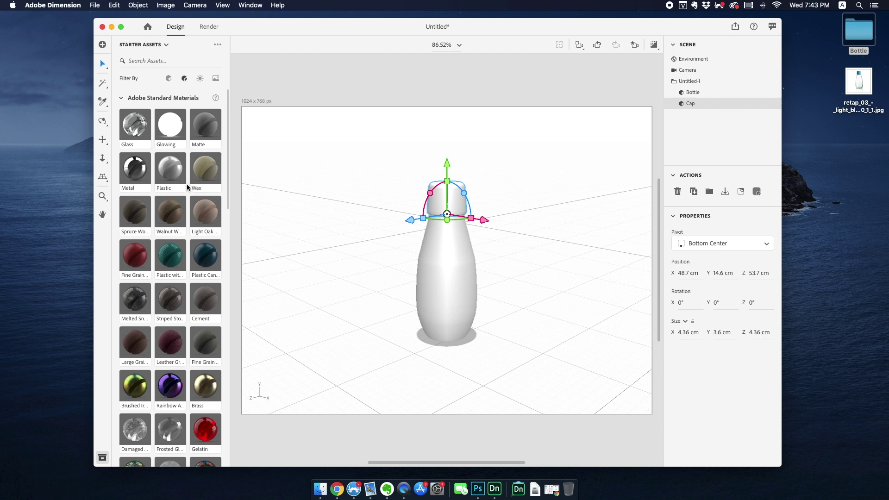
pyautogui.scroll(-10, 190, 185)
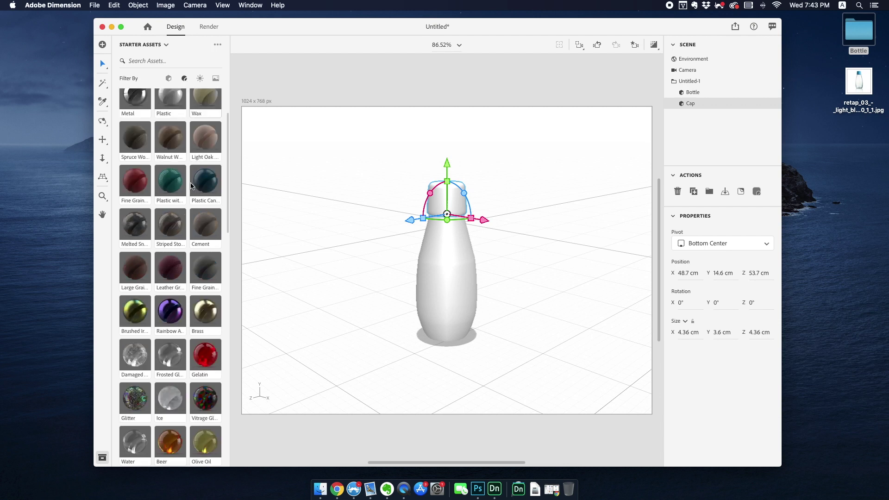
pyautogui.scroll(-5, 191, 185)
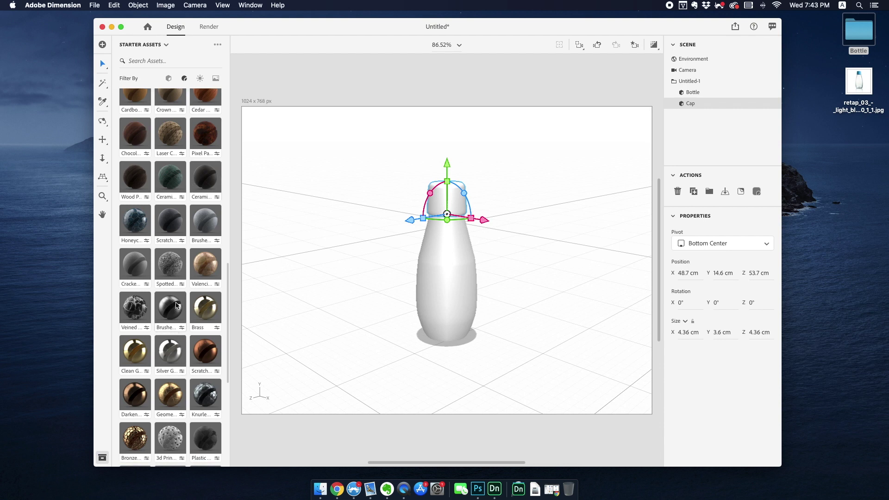
pyautogui.moveTo(171, 354); pyautogui.dragTo(451, 199)
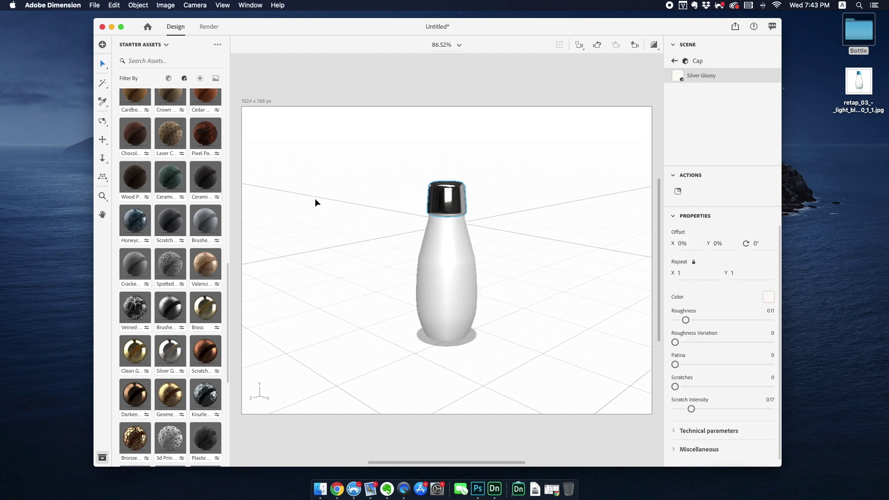
pyautogui.scroll(15, 159, 216)
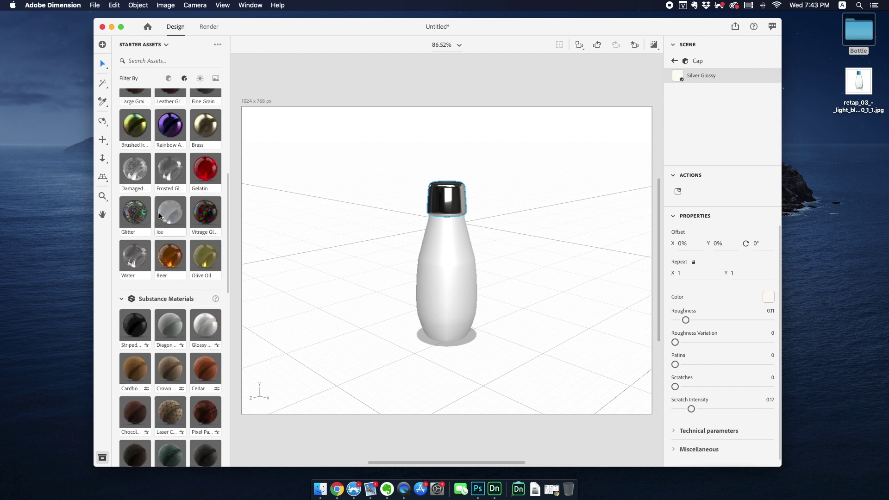
pyautogui.scroll(-10, 160, 215)
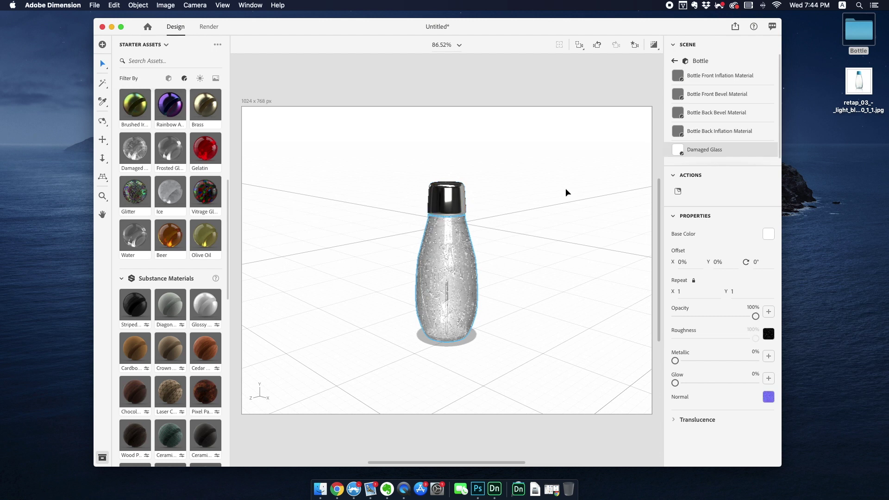
pyautogui.click(201, 79)
# - Use the Table photo as background, matching canvas size and camera perspective to it
pyautogui.scroll(1, 192, 152)
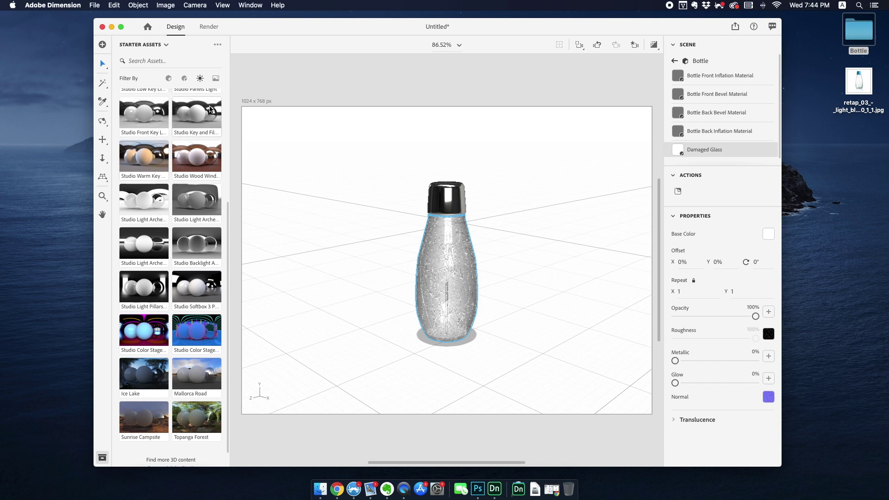
pyautogui.click(210, 109)
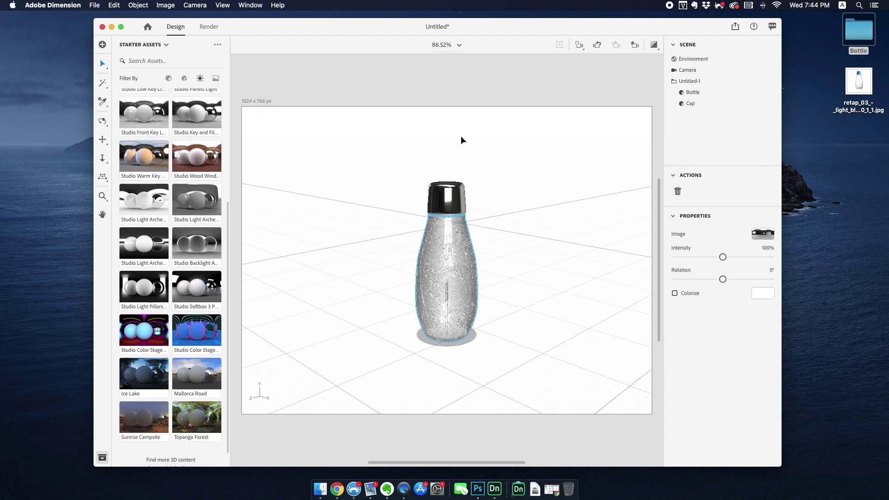
pyautogui.scroll(3, 195, 138)
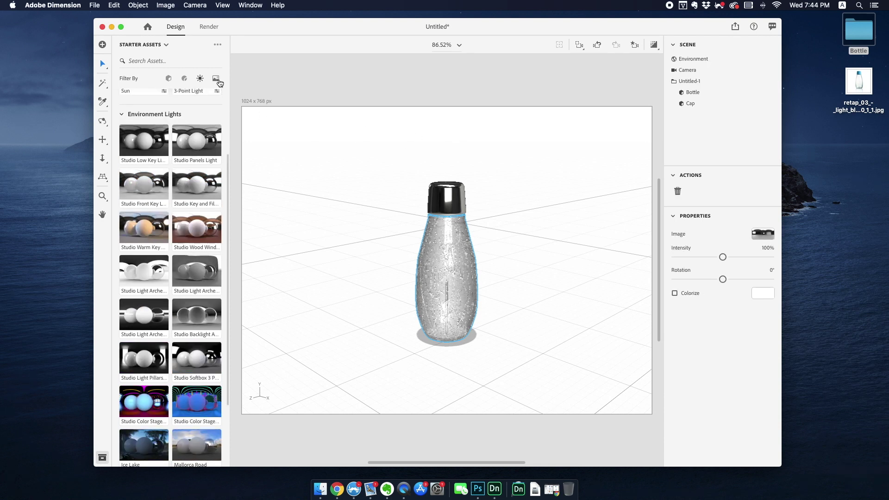
pyautogui.click(217, 80)
pyautogui.scroll(4, 149, 162)
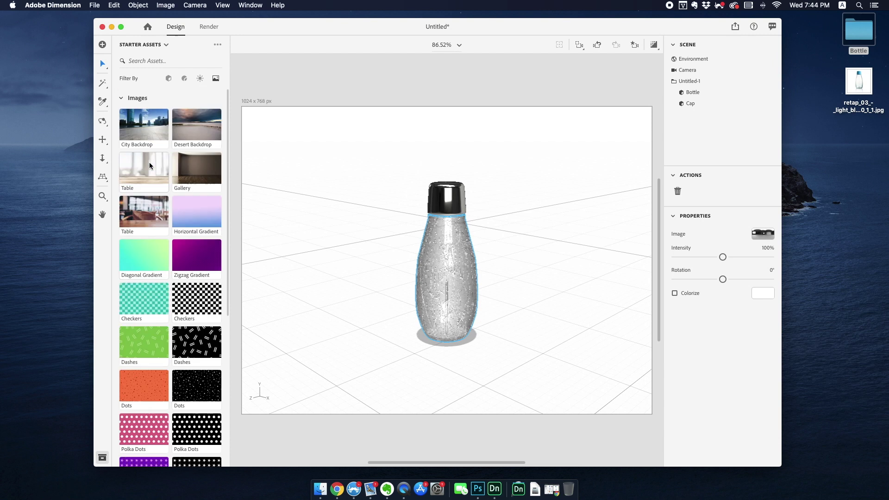
pyautogui.click(137, 212)
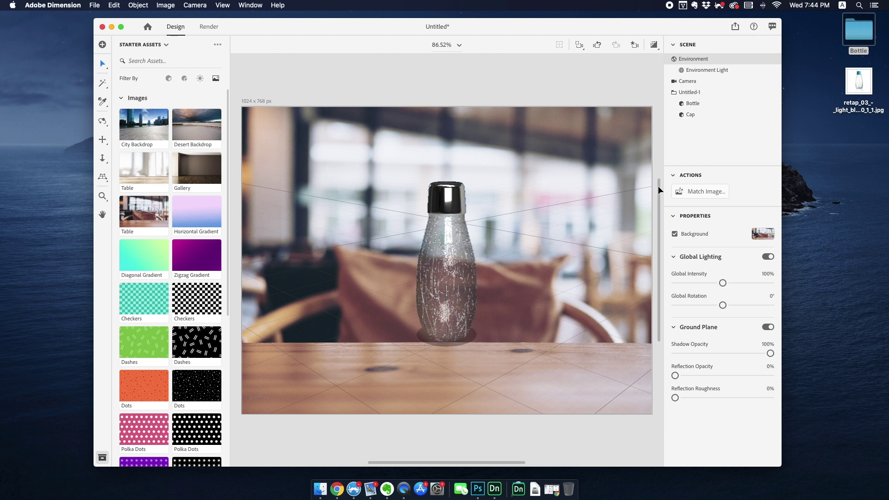
pyautogui.click(711, 194)
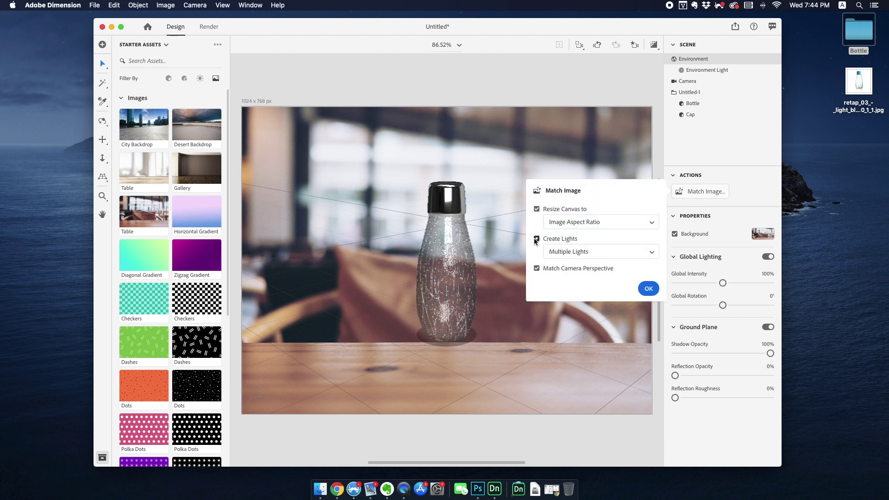
pyautogui.click(648, 289)
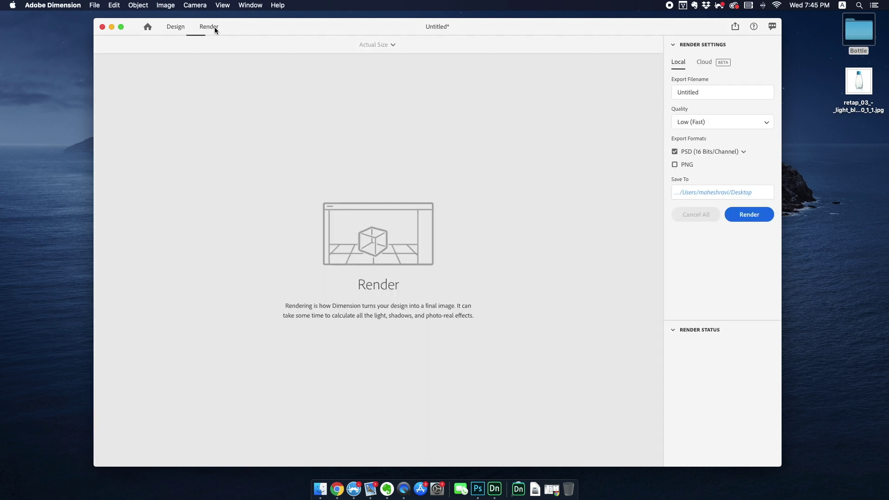
# - Name the export Final, keep Low (Fast) quality, and start the PSD render
pyautogui.doubleClick(695, 91)
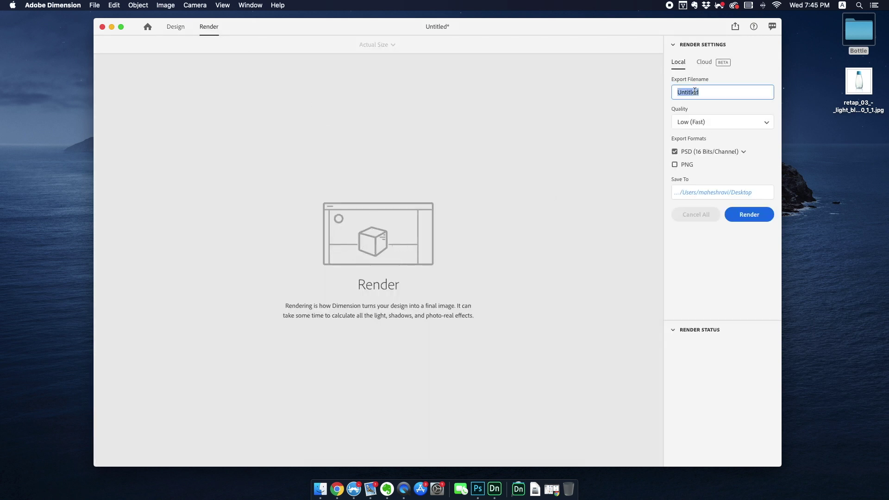
pyautogui.write('Final')
pyautogui.press('Return')
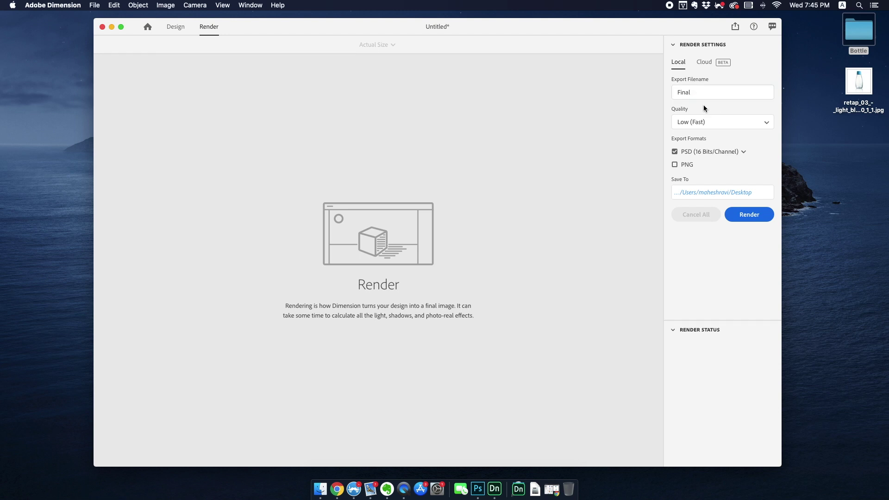
pyautogui.click(689, 125)
pyautogui.click(690, 136)
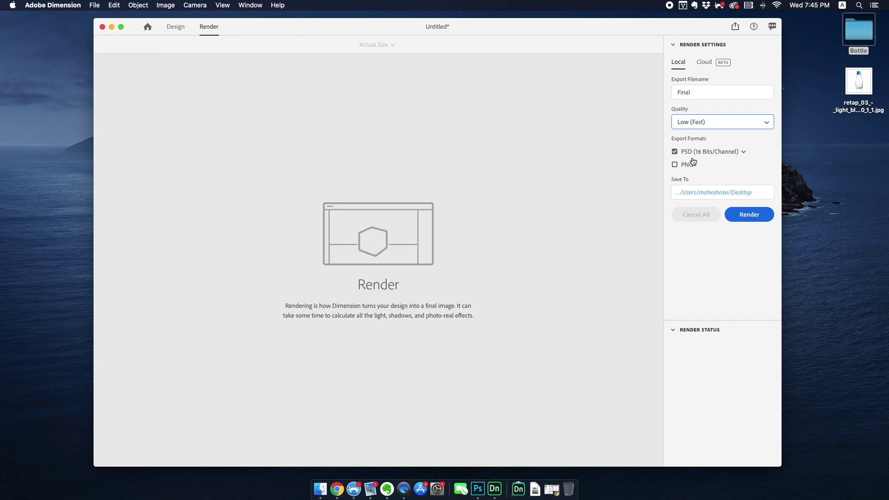
pyautogui.click(744, 216)
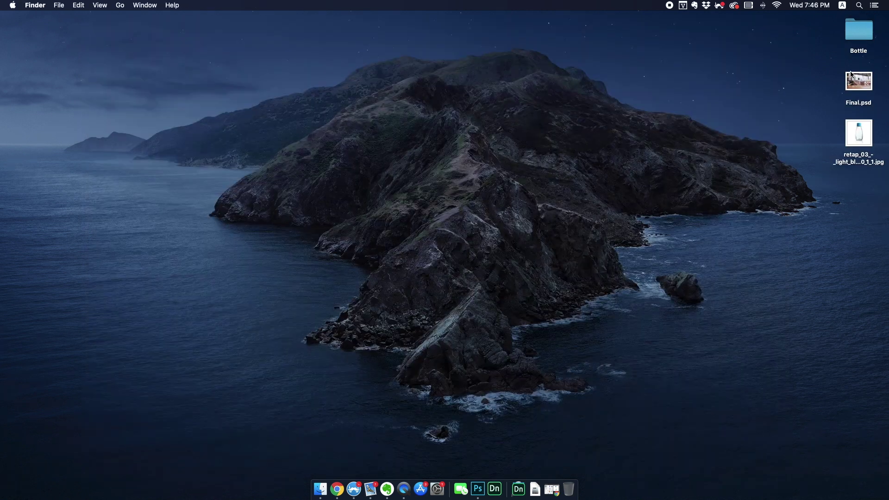
# - Open the rendered Final.psd in Photoshop and arrange the workspace so the layers are reachable
pyautogui.click(854, 80)
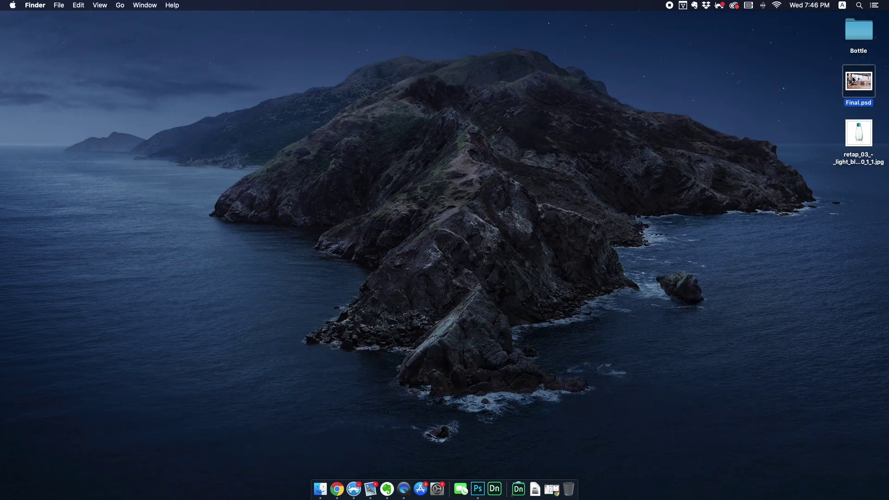
pyautogui.moveTo(851, 81); pyautogui.dragTo(478, 489)
pyautogui.moveTo(699, 241); pyautogui.dragTo(682, 136)
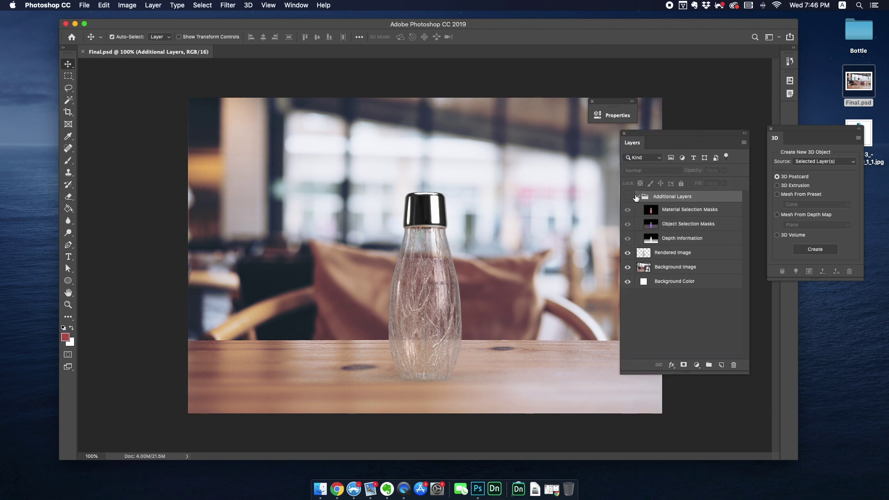
# - Hide the Additional Layers group and enlarge the first 'signature logo' image result in Chrome
pyautogui.click(637, 197)
pyautogui.click(628, 211)
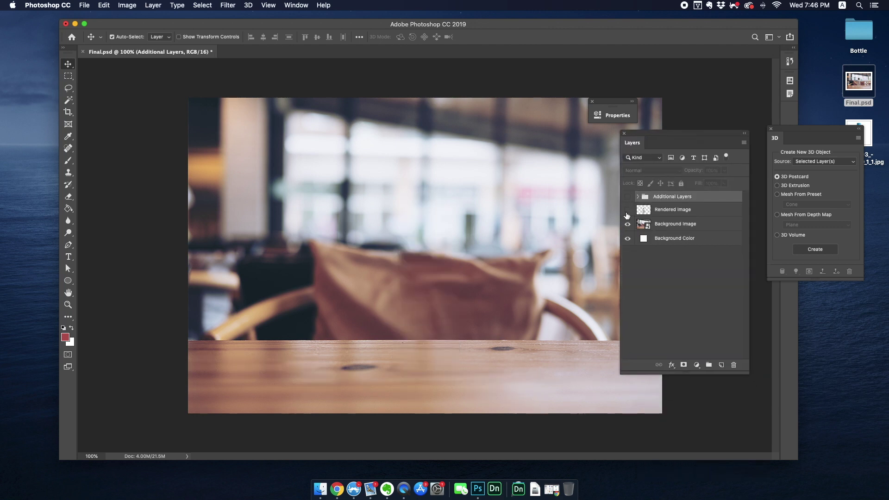
pyautogui.press('super+Tab')
pyautogui.click(199, 236)
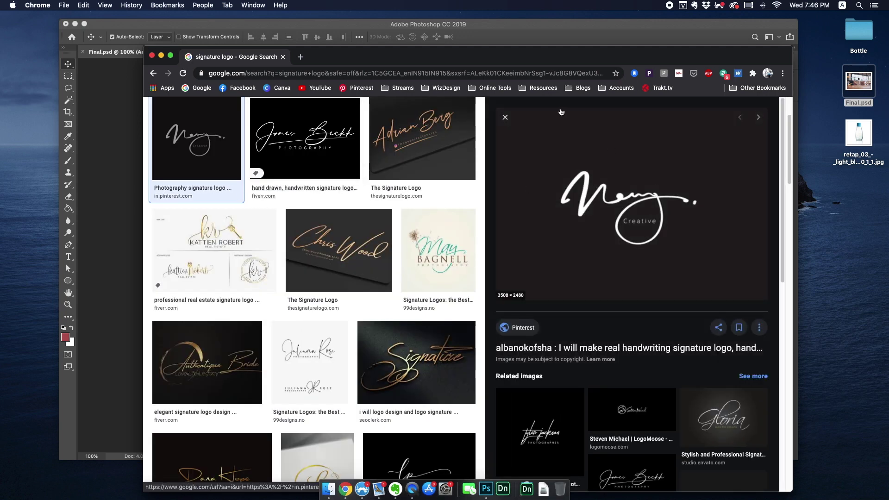
# - Screenshot the logo preview with Cmd+Shift+4, then drag the capture into Final.psd as a new layer
pyautogui.press('super+shift+4')
pyautogui.moveTo(553, 133); pyautogui.dragTo(672, 243)
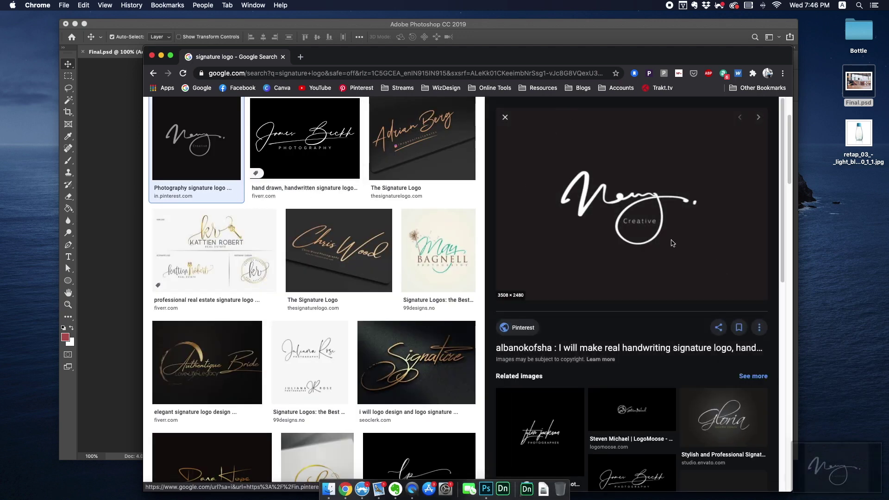
pyautogui.press('super+m')
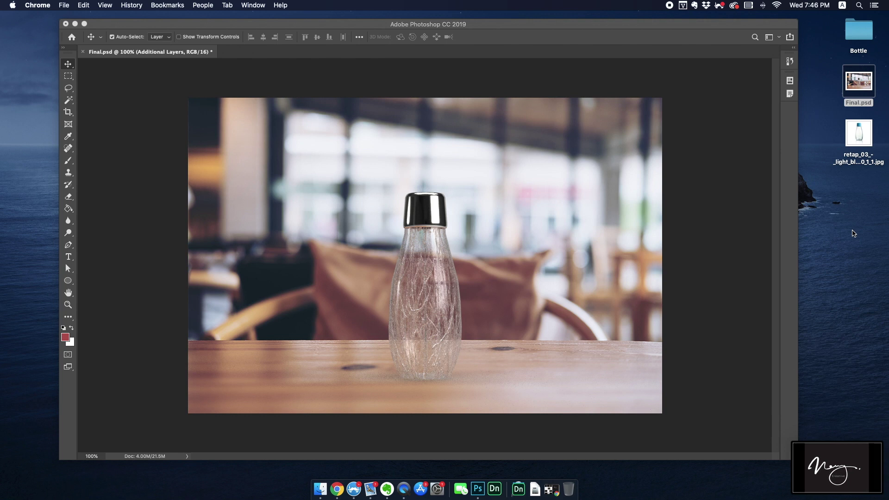
pyautogui.moveTo(829, 462); pyautogui.dragTo(836, 258)
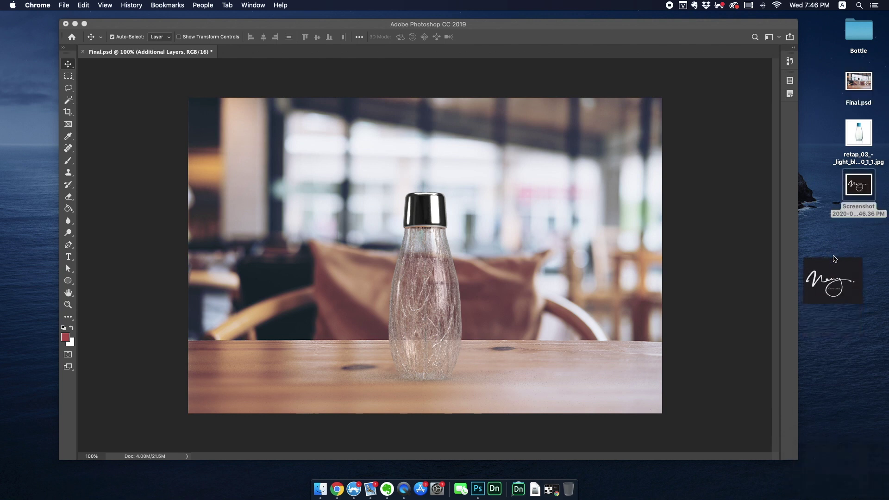
pyautogui.moveTo(858, 194); pyautogui.dragTo(419, 280)
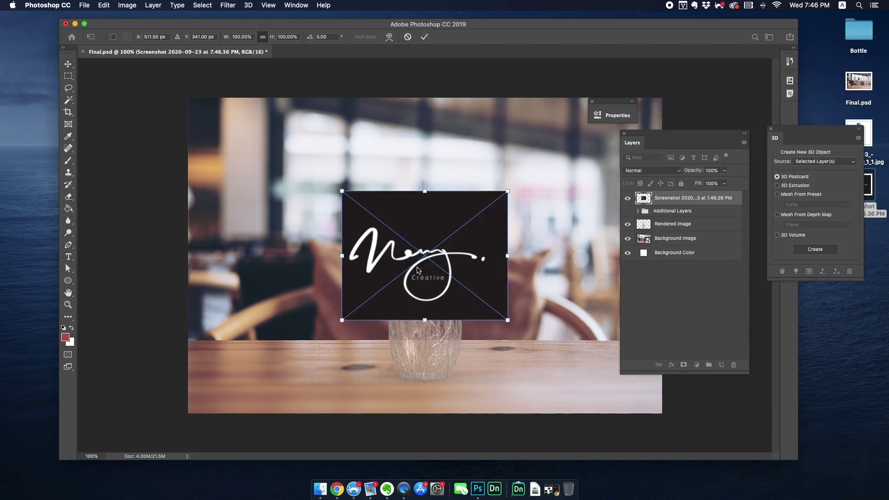
# - Scale the placed logo to about 53% and position it on the bottle's body
pyautogui.moveTo(508, 191); pyautogui.dragTo(423, 252)
pyautogui.moveTo(381, 288); pyautogui.dragTo(426, 287)
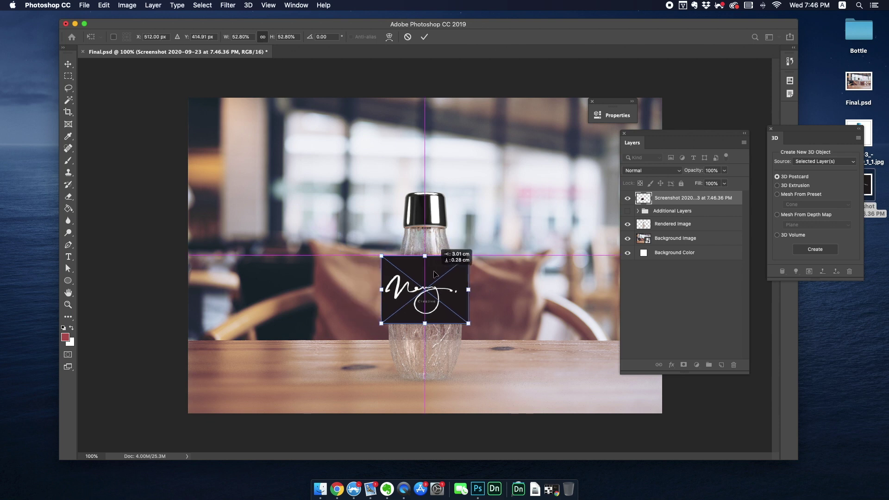
pyautogui.press('Return')
# - Invert the logo to black and set its blend mode to Multiply
pyautogui.click(127, 5)
pyautogui.moveTo(139, 30)
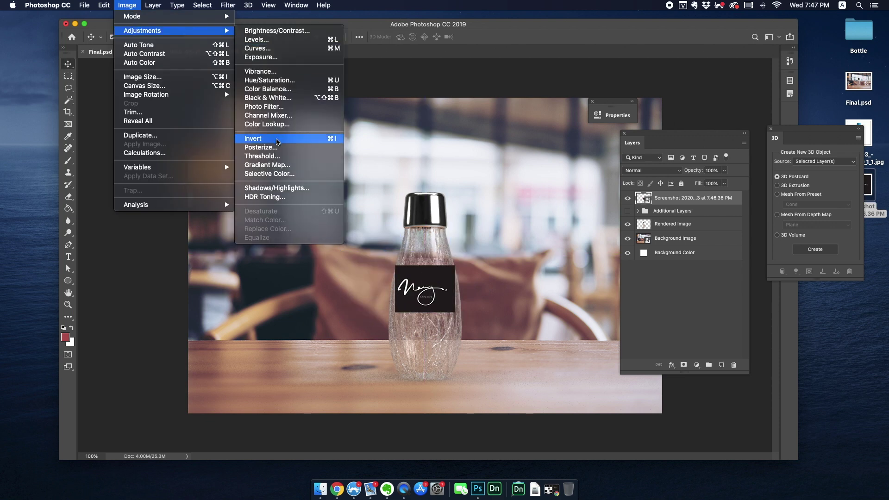
pyautogui.click(259, 140)
pyautogui.click(648, 171)
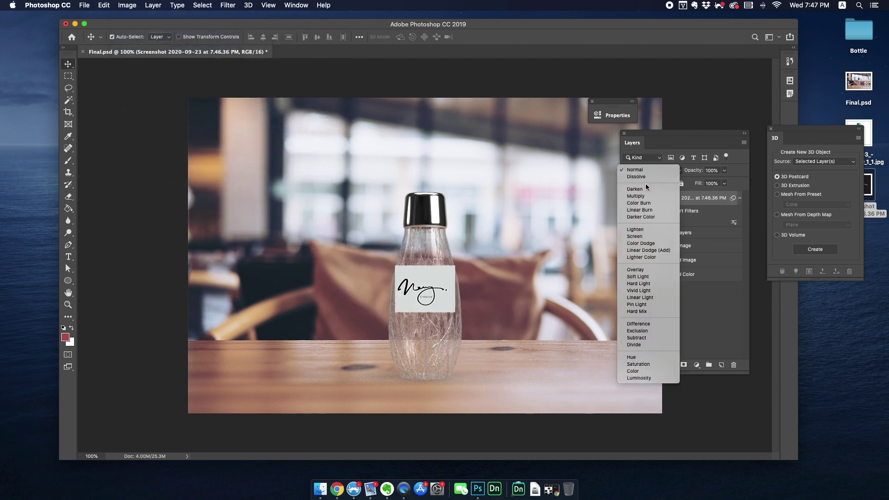
pyautogui.click(639, 197)
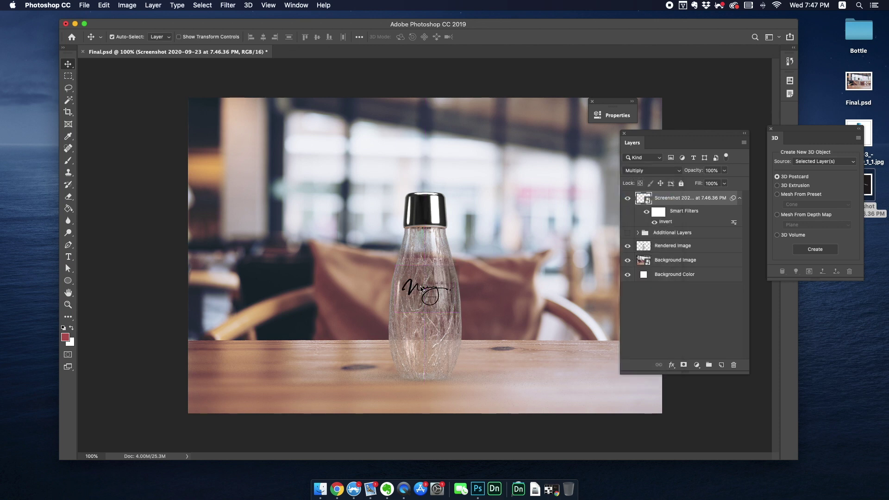
# - Apply Levels to the logo with the white input lowered to 201
pyautogui.press('super+l')
pyautogui.moveTo(418, 108); pyautogui.dragTo(575, 115)
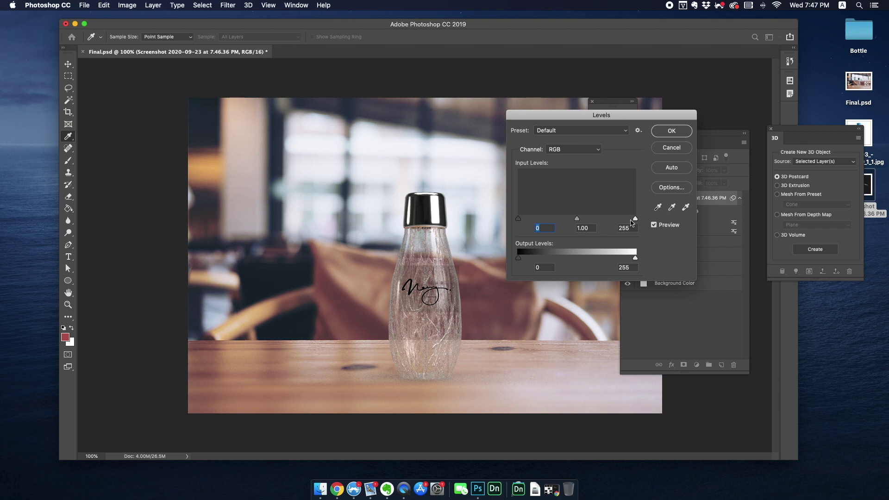
pyautogui.moveTo(635, 218); pyautogui.dragTo(611, 221)
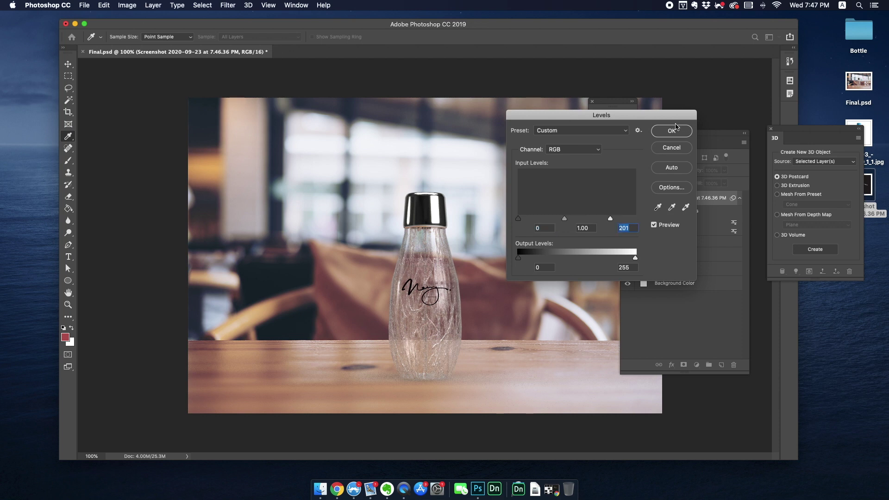
pyautogui.click(675, 129)
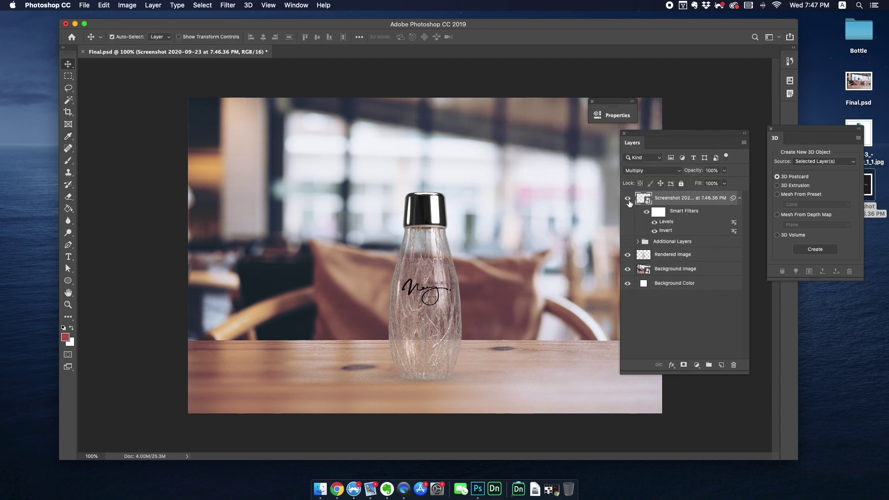
# - Delete the Additional Layers group from the layer stack
pyautogui.click(653, 256)
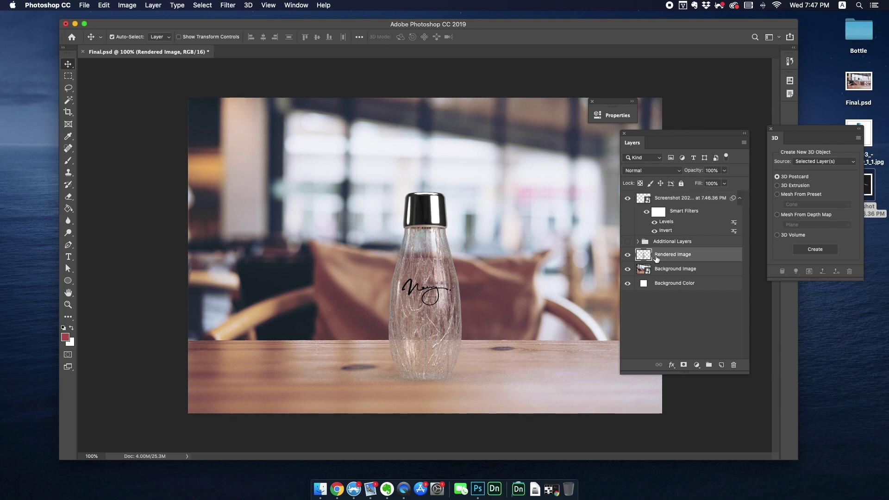
pyautogui.click(739, 198)
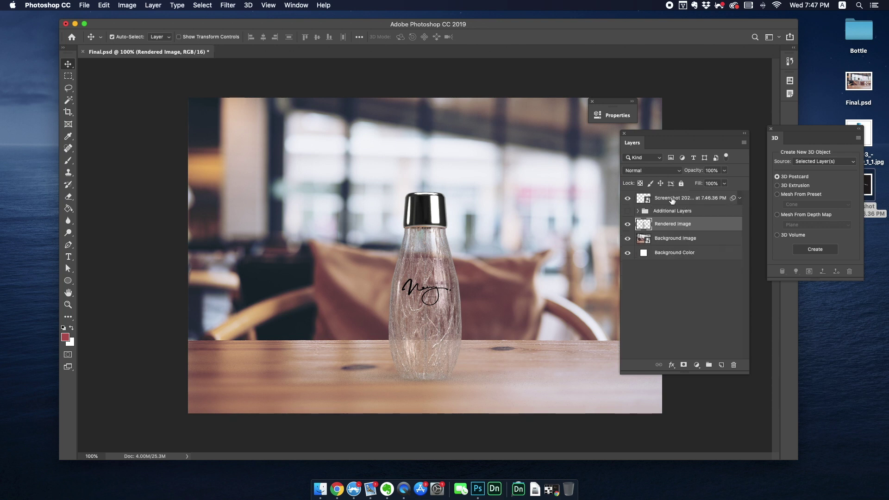
pyautogui.click(664, 212)
pyautogui.press('BackSpace')
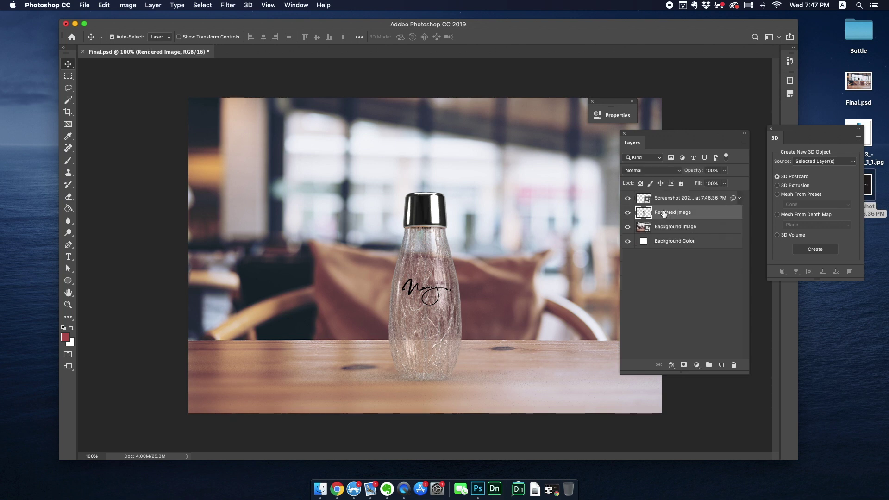
# - Duplicate the bottle-and-logo layers, dragging the copy to the left beside the original
pyautogui.keyDown('shift'); pyautogui.click(667, 199); pyautogui.keyUp('shift')
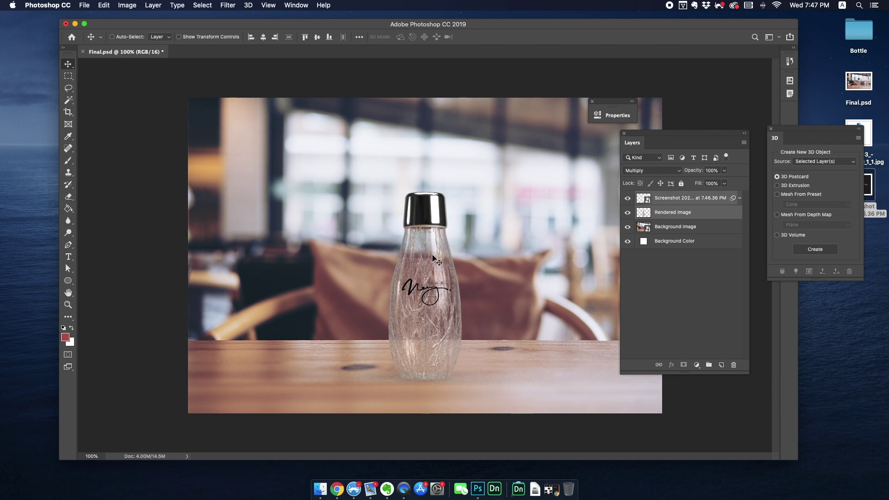
pyautogui.keyDown('alt'); pyautogui.moveTo(427, 255); pyautogui.dragTo(521, 262); pyautogui.keyUp('alt')
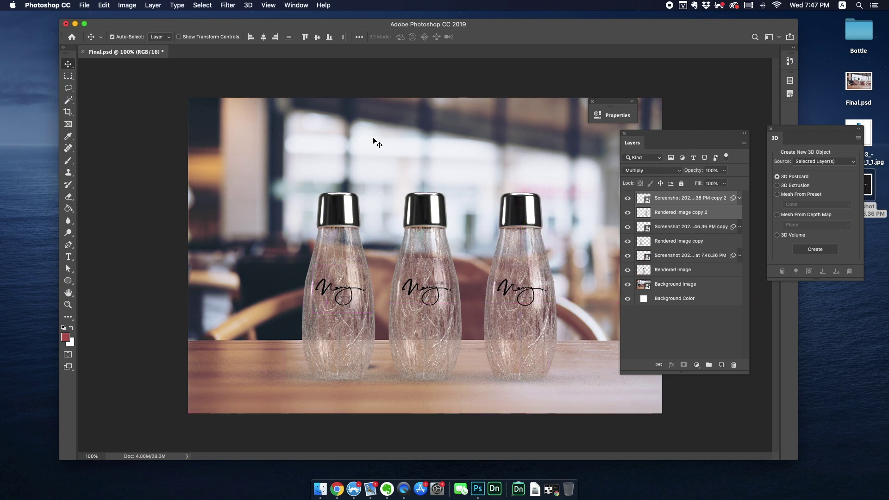
pyautogui.click(371, 157)
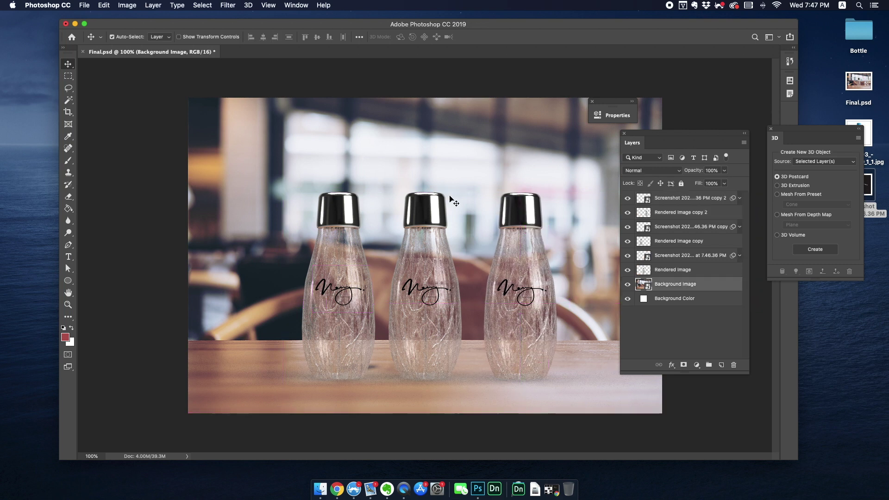